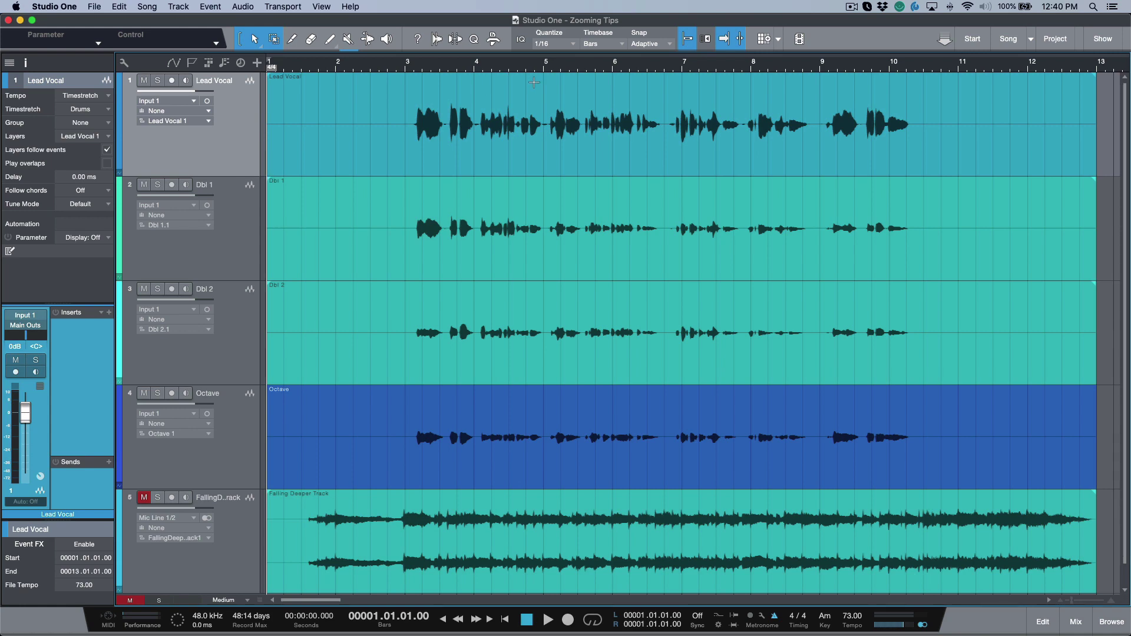
Zoom into the vocals around bars 5 and 6 horizontally, enlarge the track heights, and return to the full arrangement view
drag(539, 66, 537, 87)
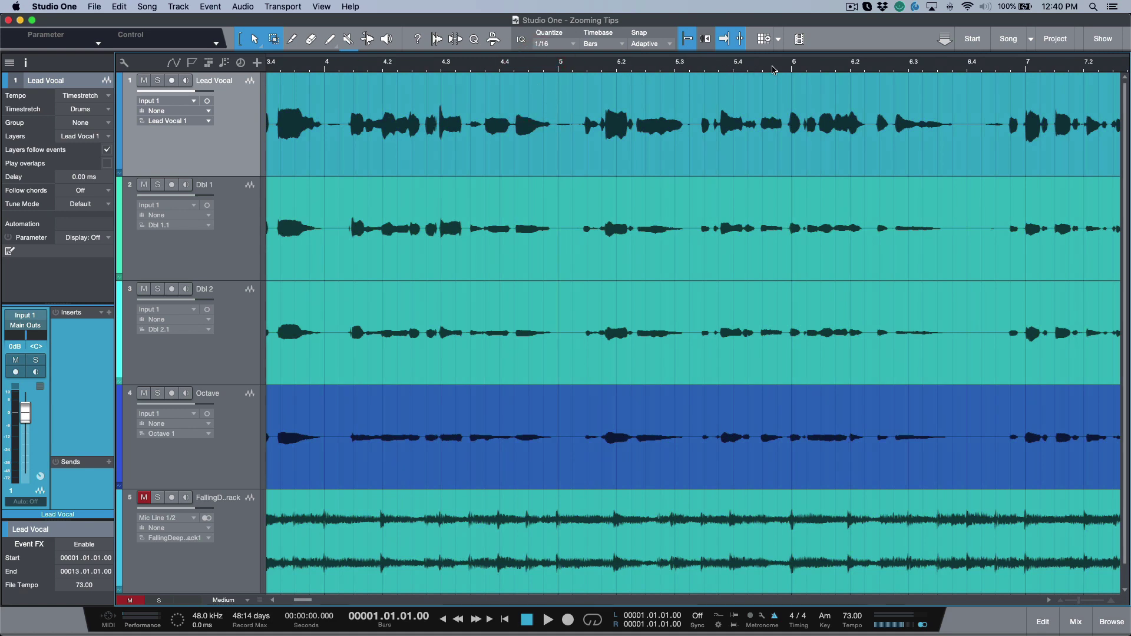
drag(773, 70, 774, 112)
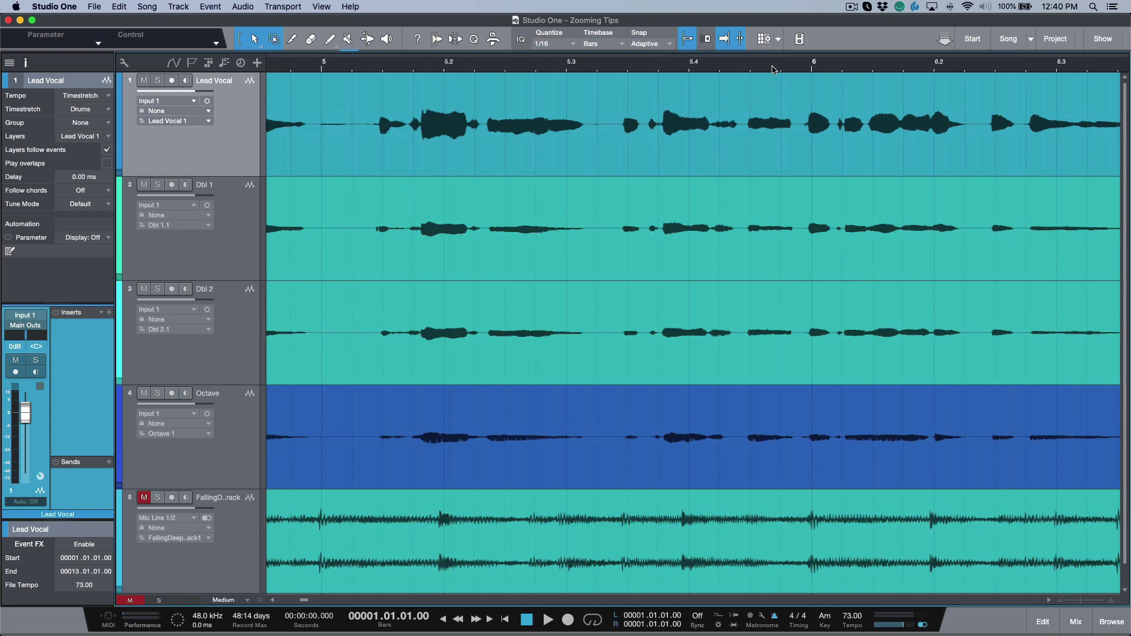
scroll(716, 135, up, 6)
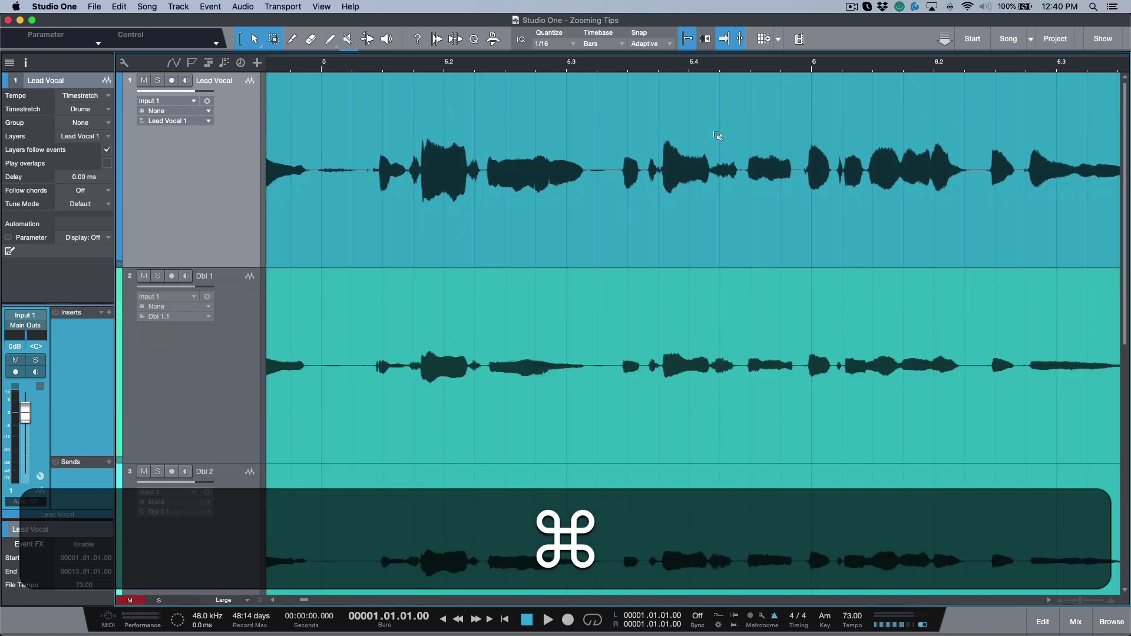
scroll(717, 136, up, 5)
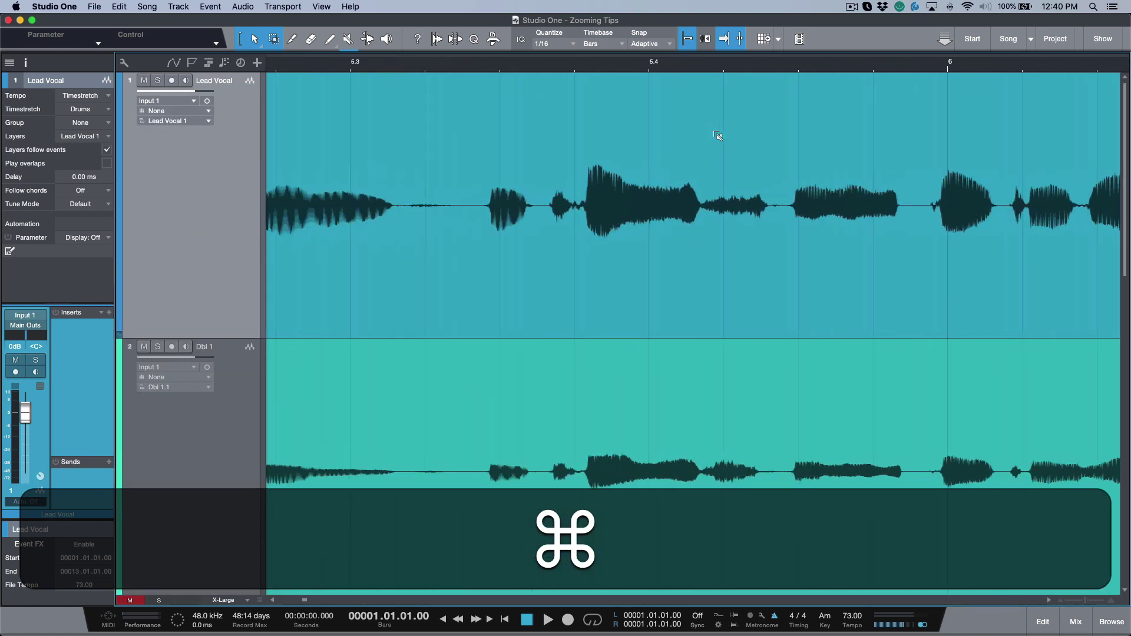
key(shift+f)
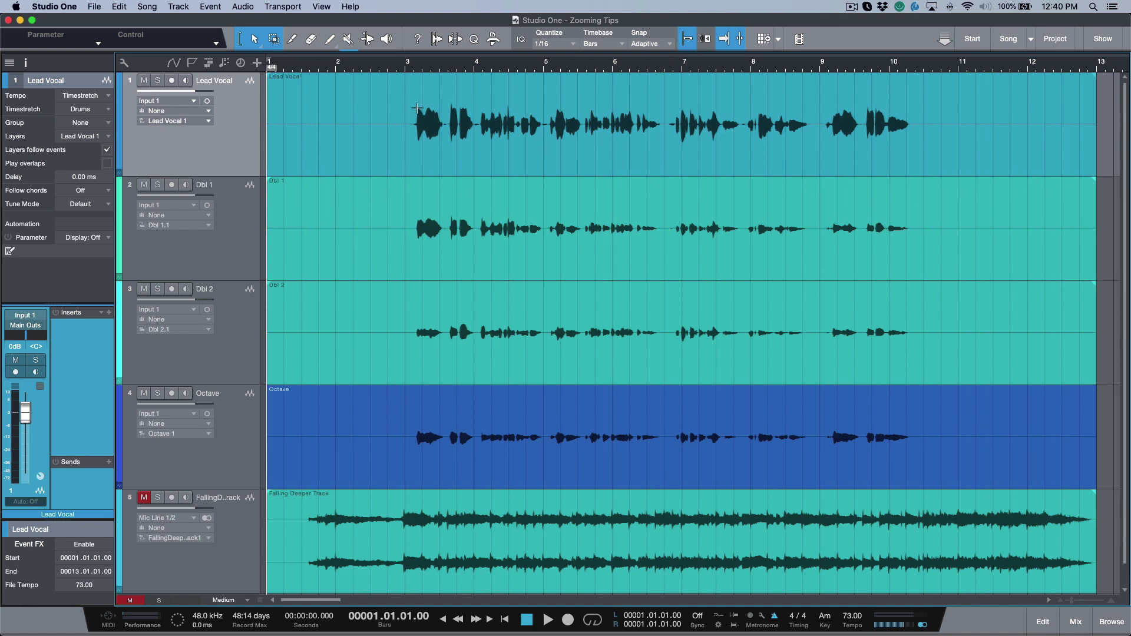
Look through the available zoom commands, including Zoom to Selection and Zoom Full
click(322, 7)
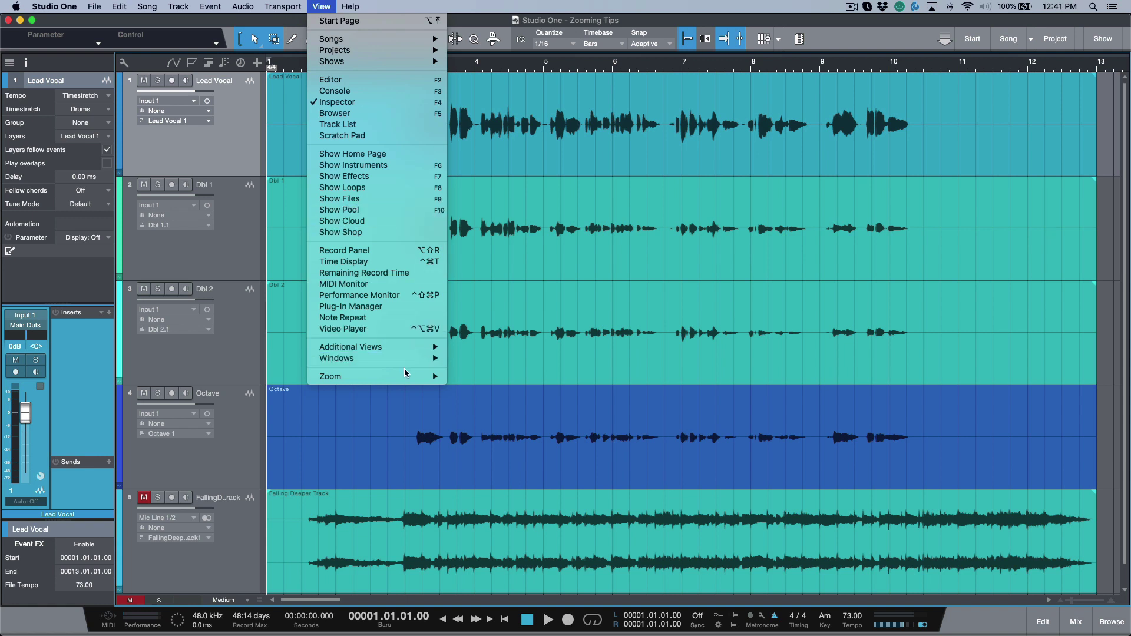
mouse_move(412, 378)
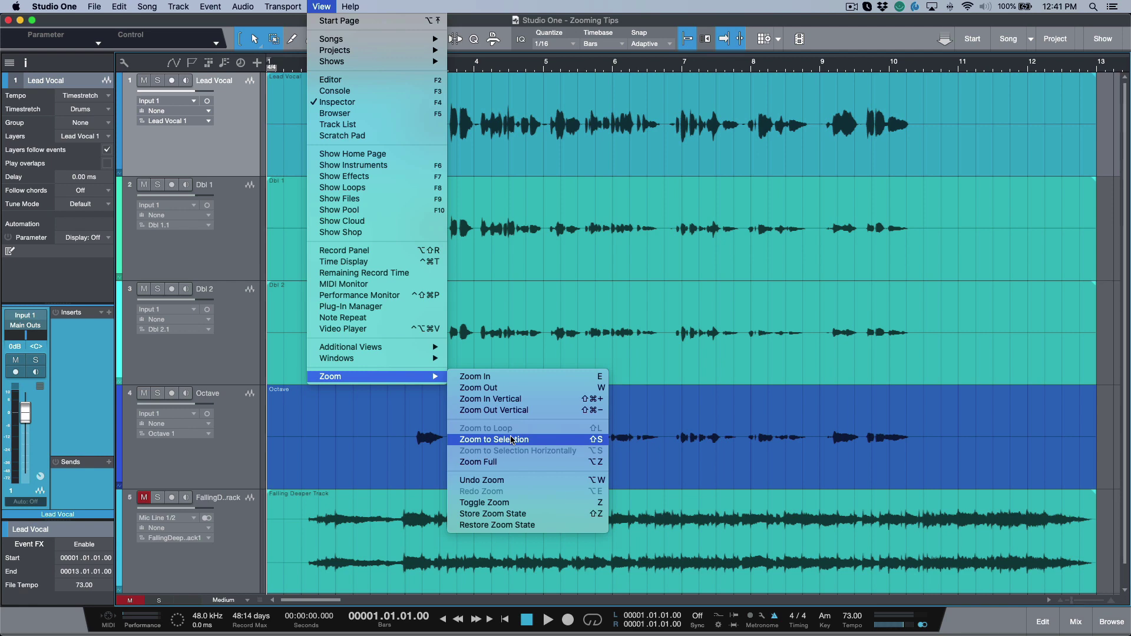
click(209, 143)
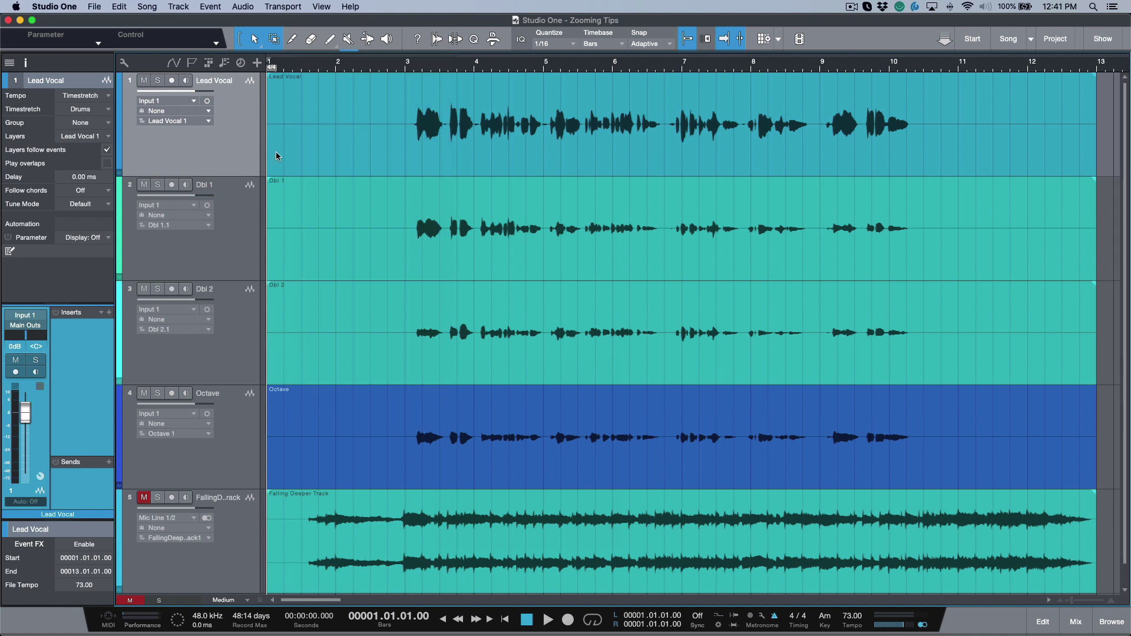
Zoom into marked areas with the temporary zoom tool, including all five tracks from about bar 3 to 8, returning to the full arrangement
key(shift)
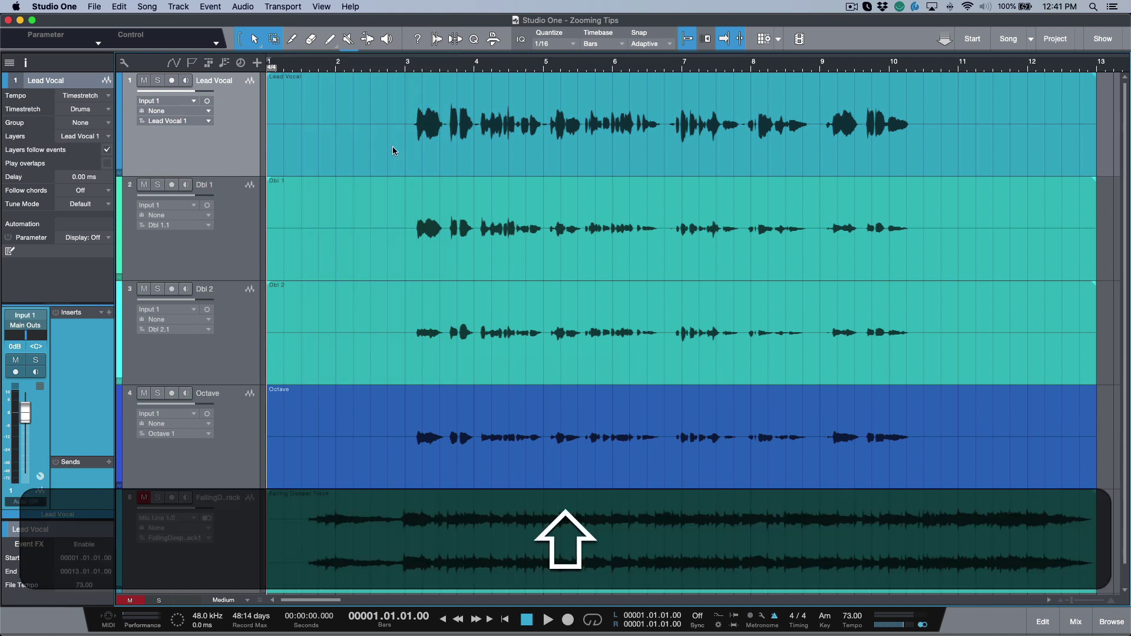
key(alt)
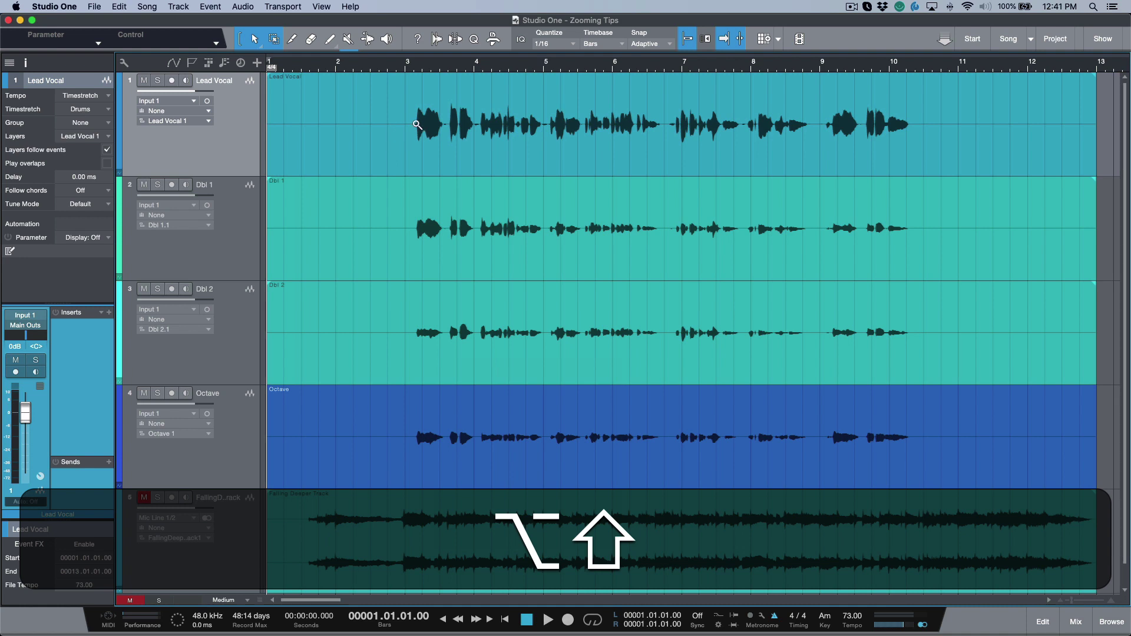
drag(370, 141, 821, 160)
click(822, 160)
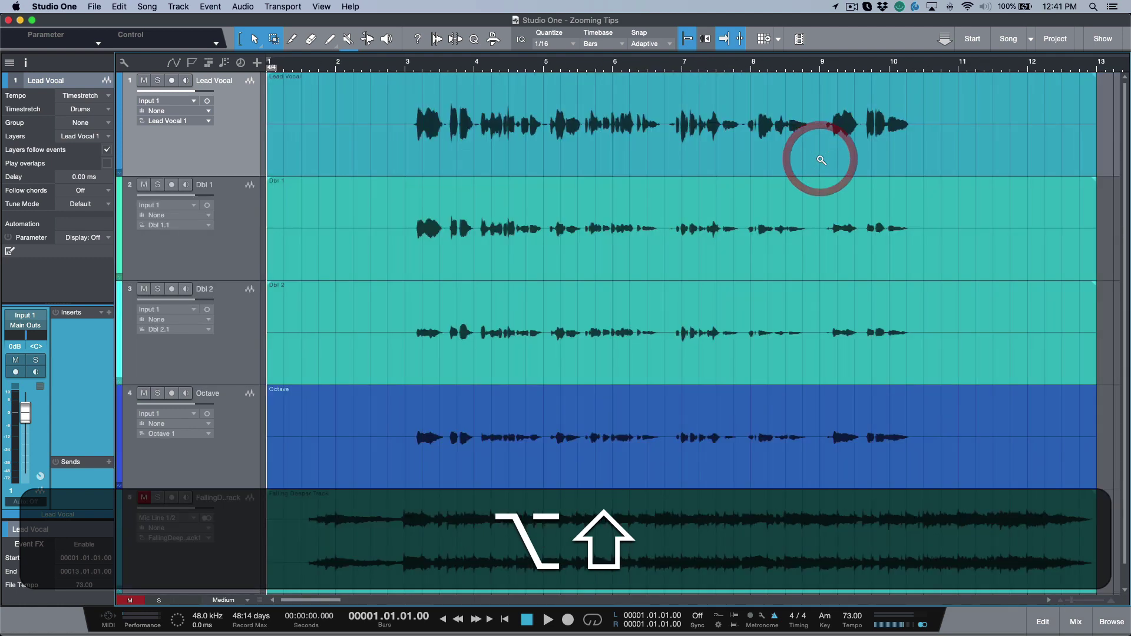
drag(384, 107, 746, 549)
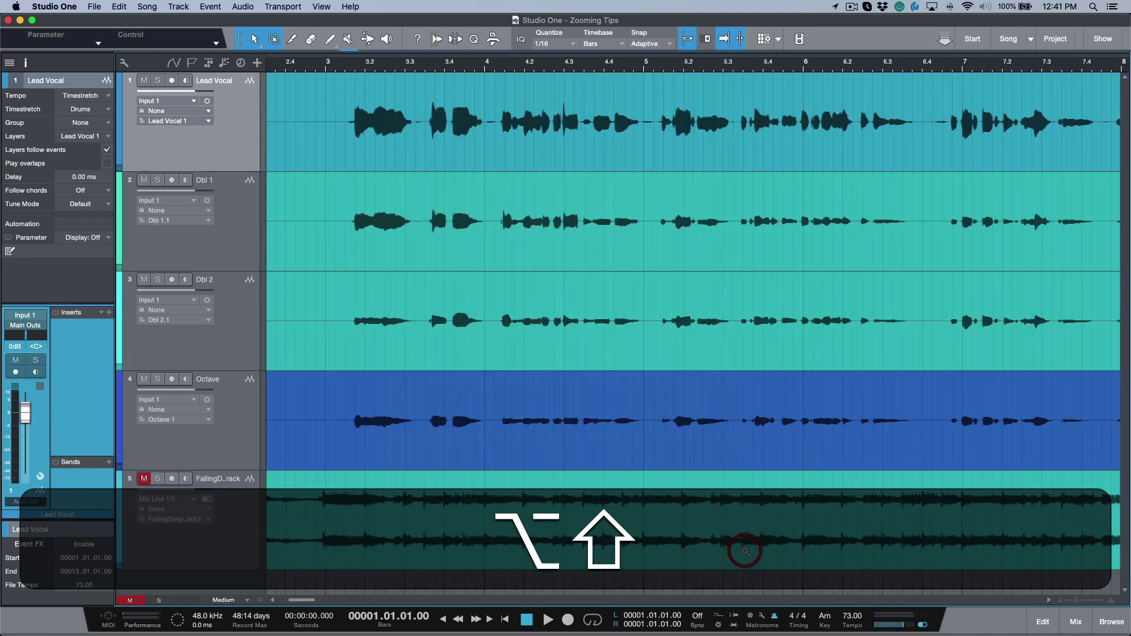
click(605, 284)
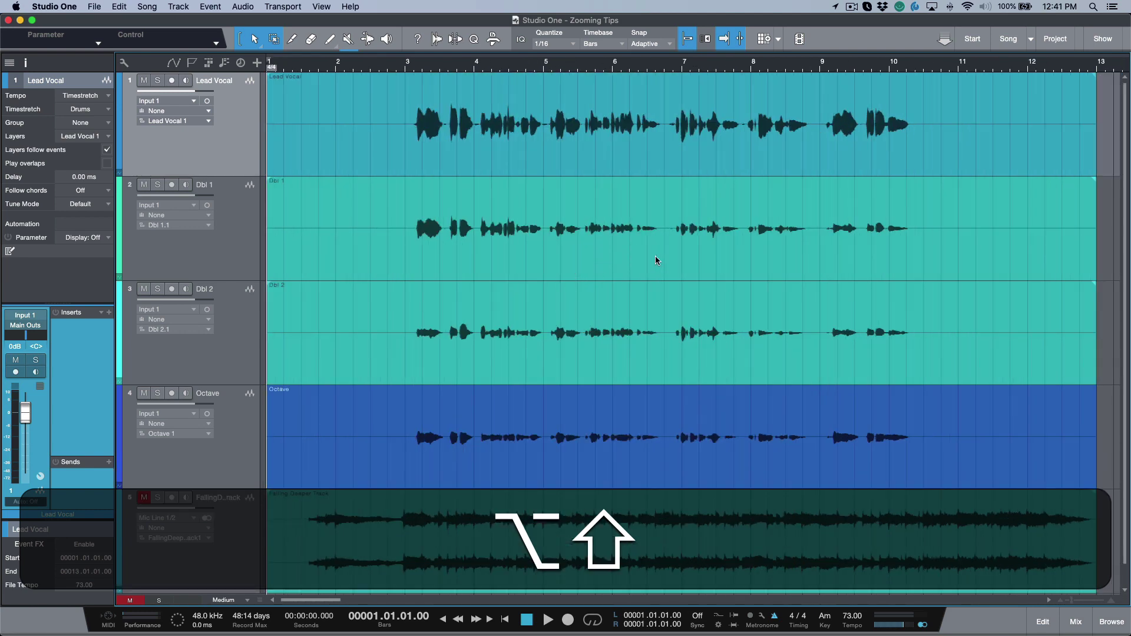
Zoom into the Dbl 1, Dbl 2 and Octave tracks around bar 6.3 with the zoom tool and return to the full arrangement
key(alt+shift)
drag(636, 231, 661, 407)
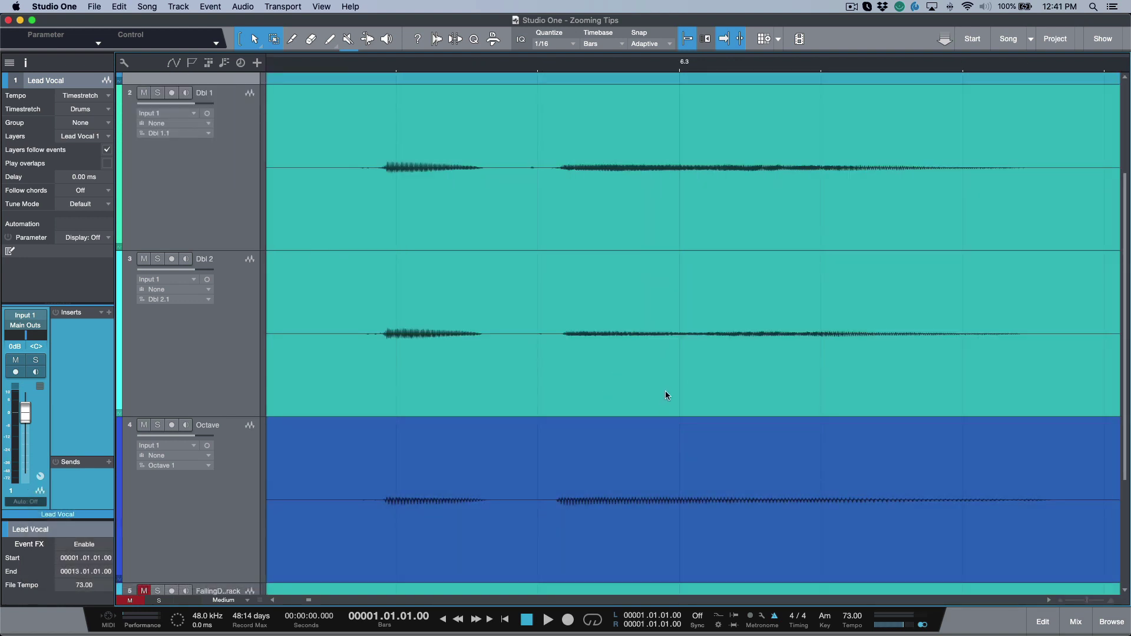
key(shift+alt)
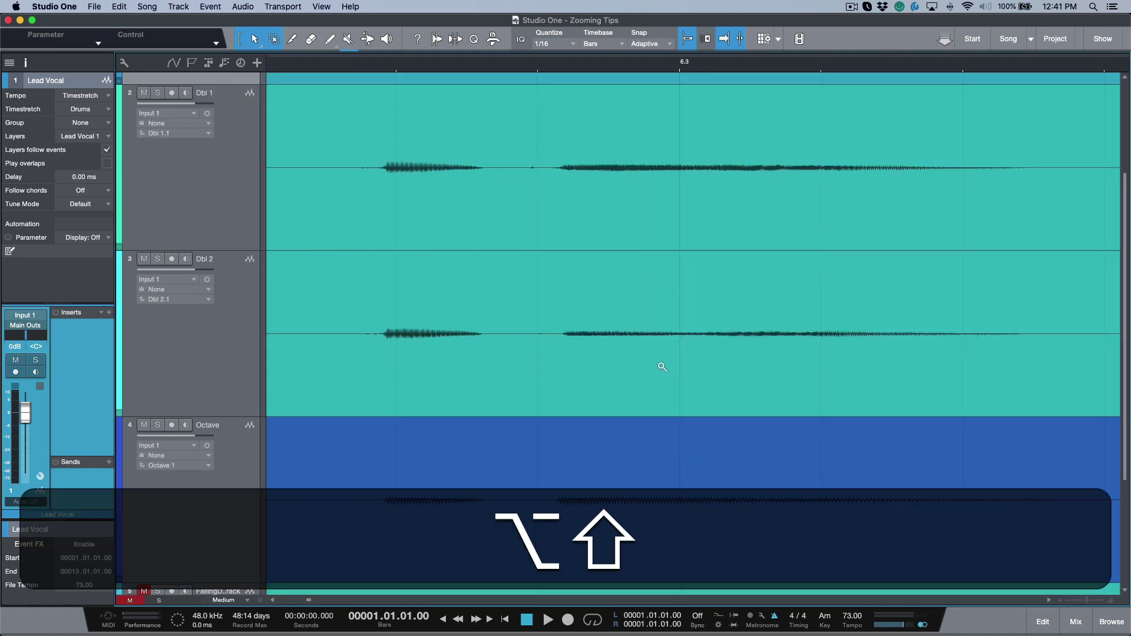
alt+shift+click(658, 341)
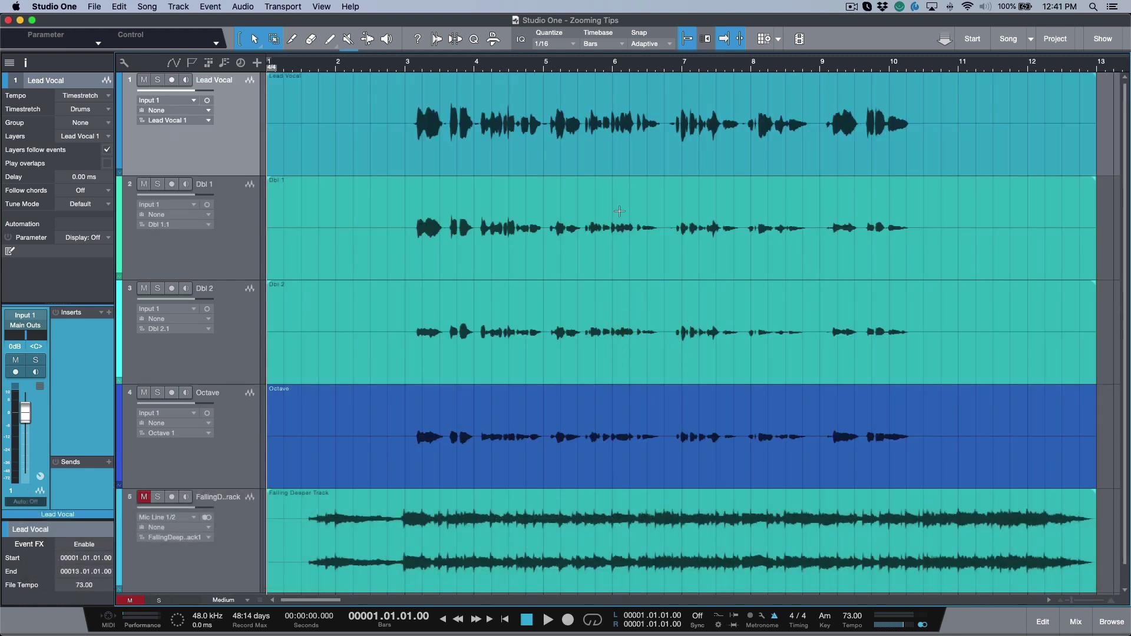
Zoom into progressively smaller areas of the Lead Vocal waveform with the zoom tool and step back out to the full arrangement
key(shift+alt)
drag(418, 142, 787, 147)
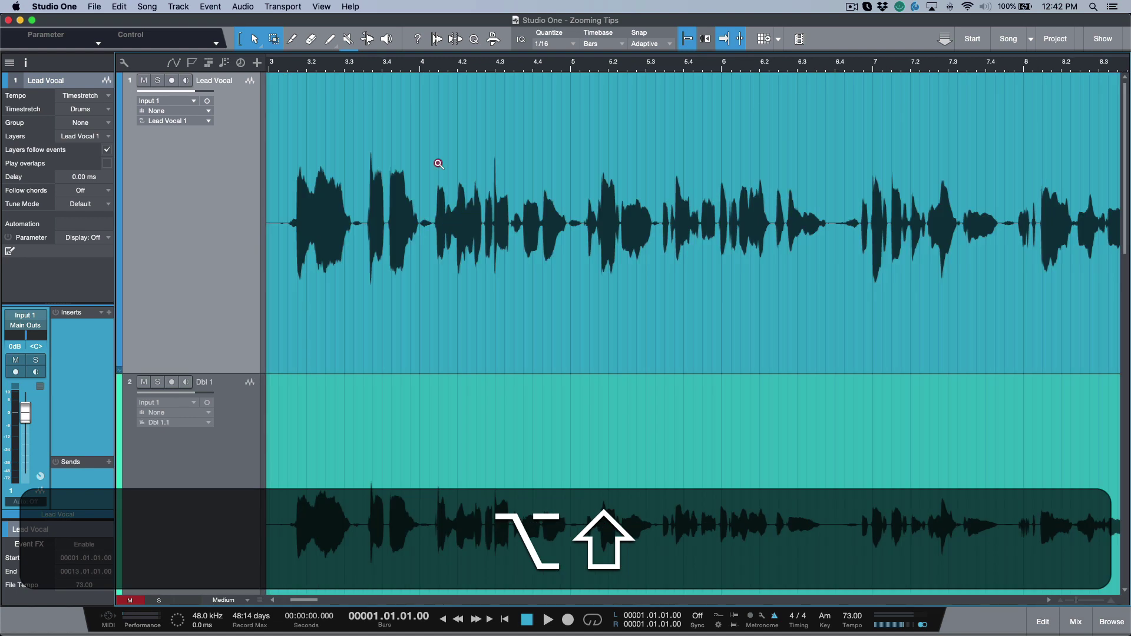
drag(438, 164, 731, 171)
click(729, 190)
drag(467, 202, 566, 218)
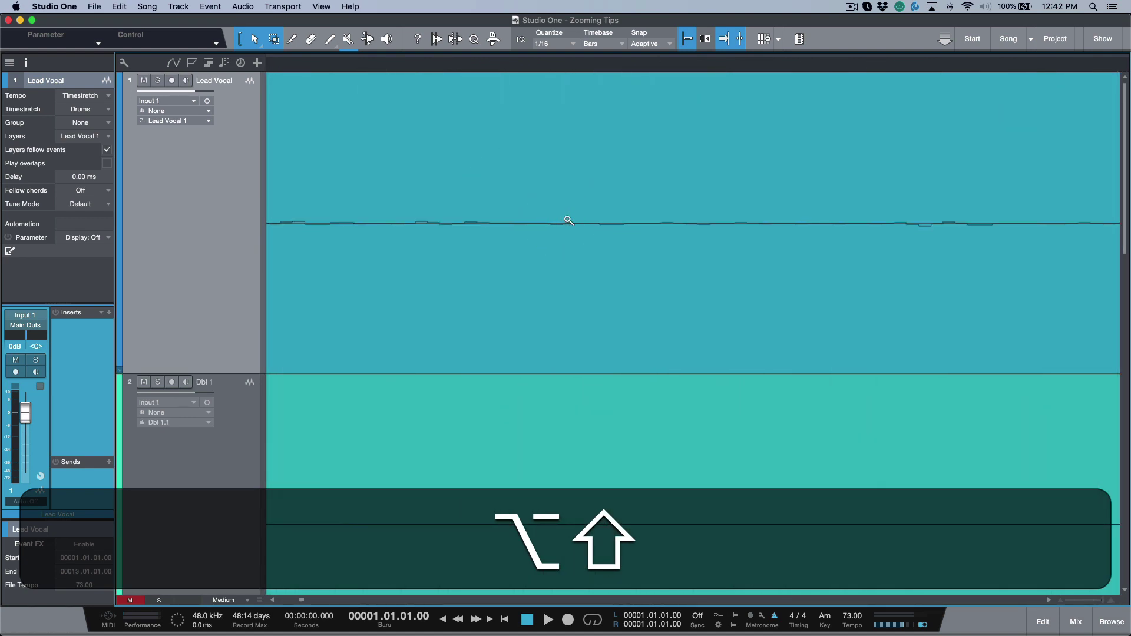
alt+shift+click(568, 220)
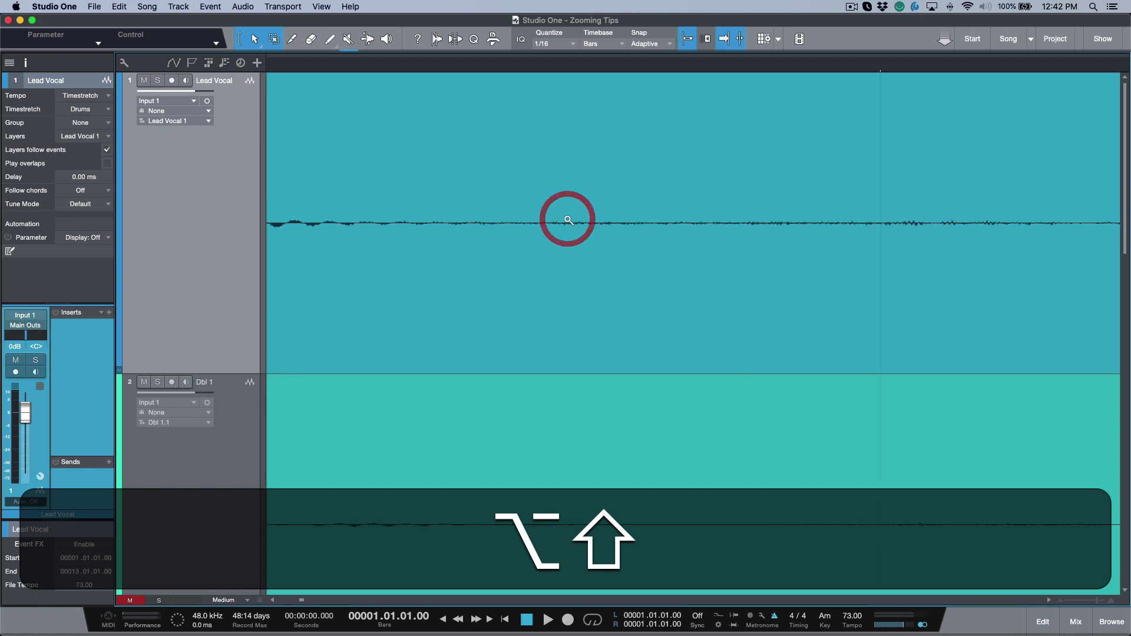
alt+shift+click(568, 221)
alt+shift+click(568, 220)
alt+shift+click(568, 221)
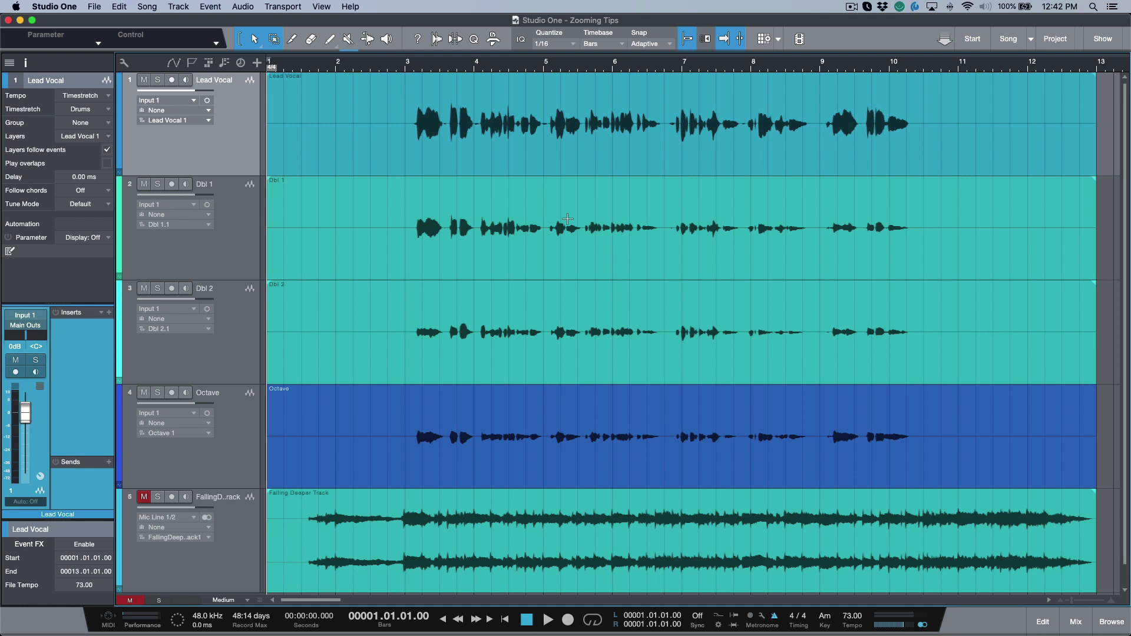
Find the Undo Zoom and Redo Zoom commands and use them to alternate between the Lead Vocal close-up and full arrangement
click(326, 8)
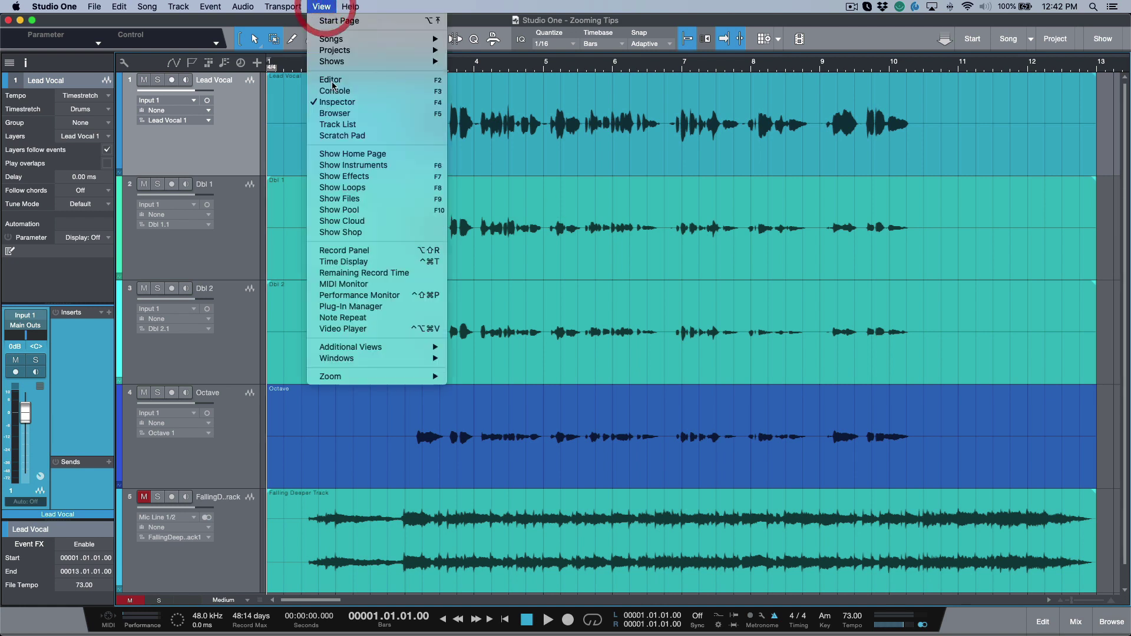
mouse_move(391, 377)
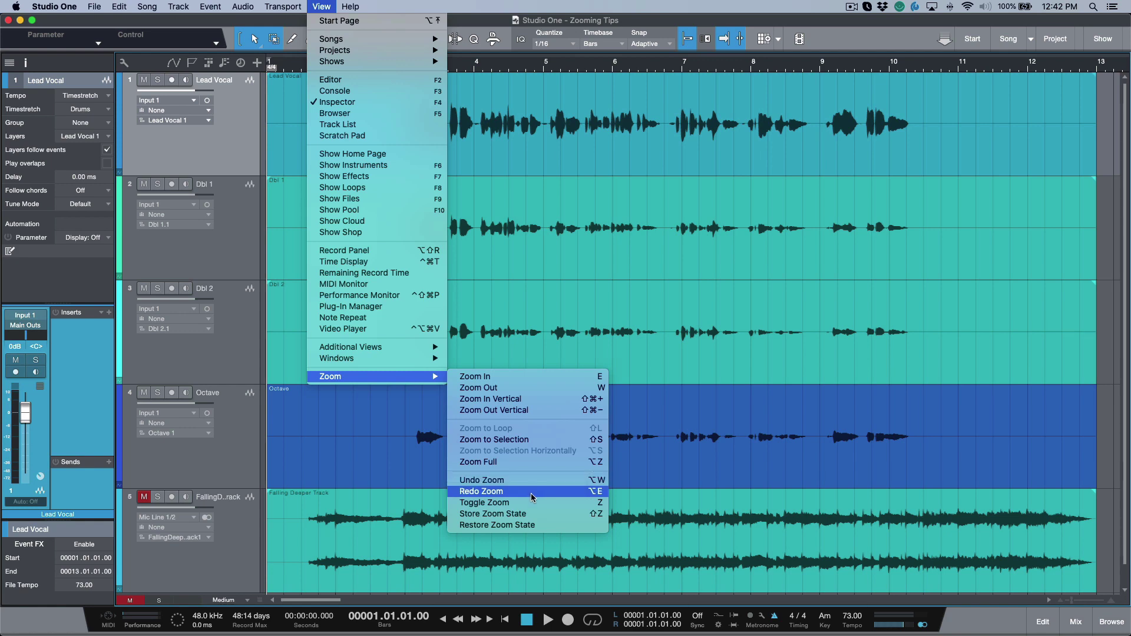
click(238, 139)
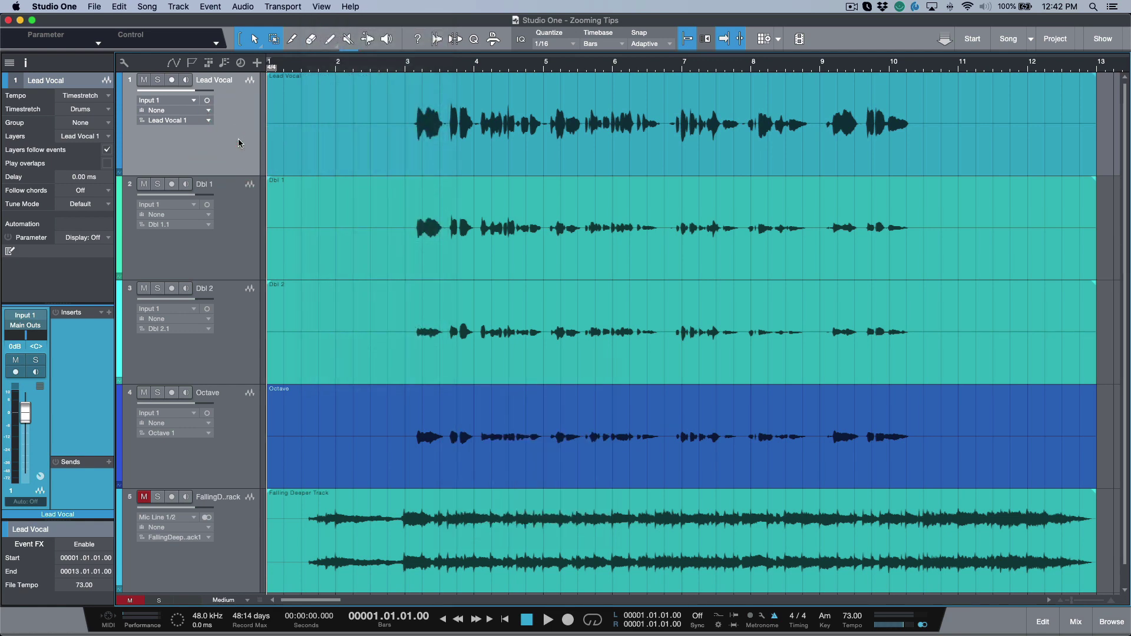
key(alt)
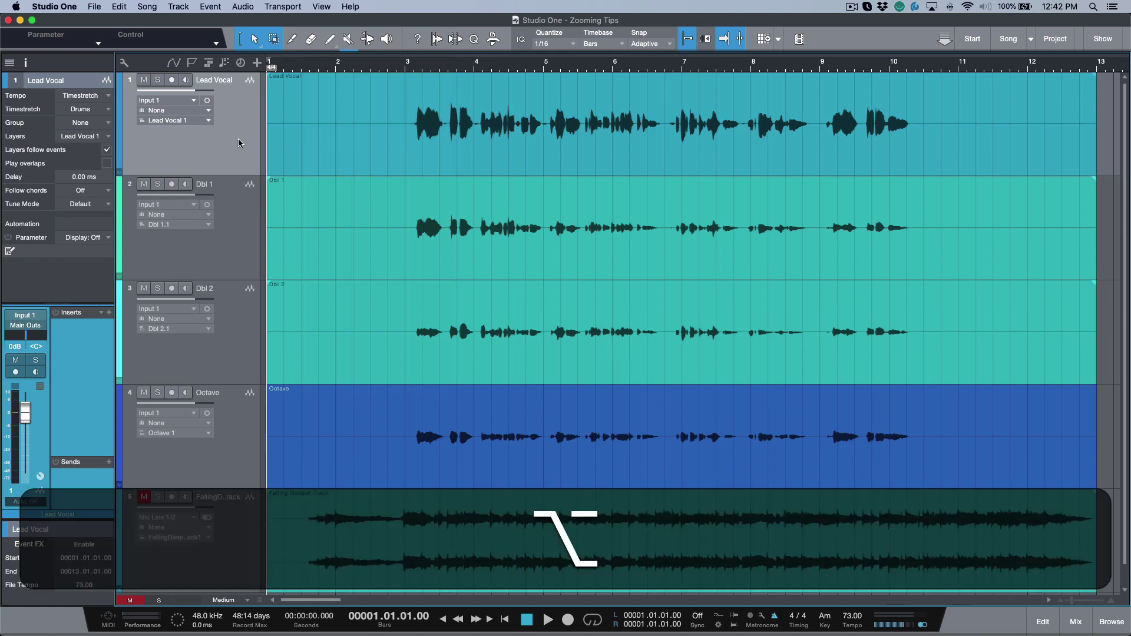
key(alt+e)
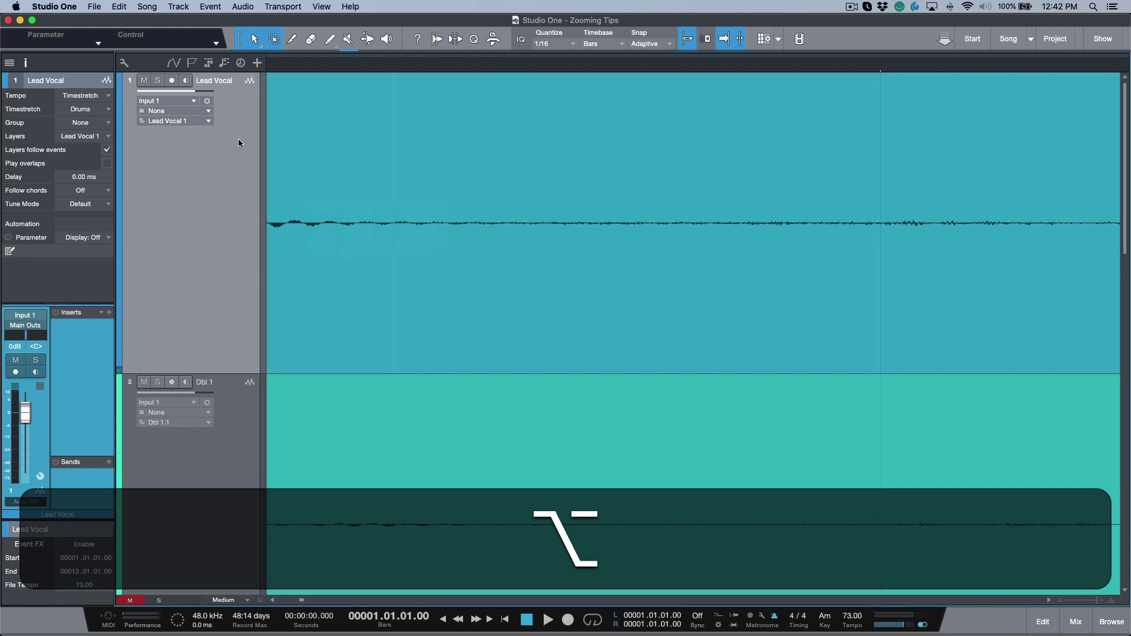
key(alt+w)
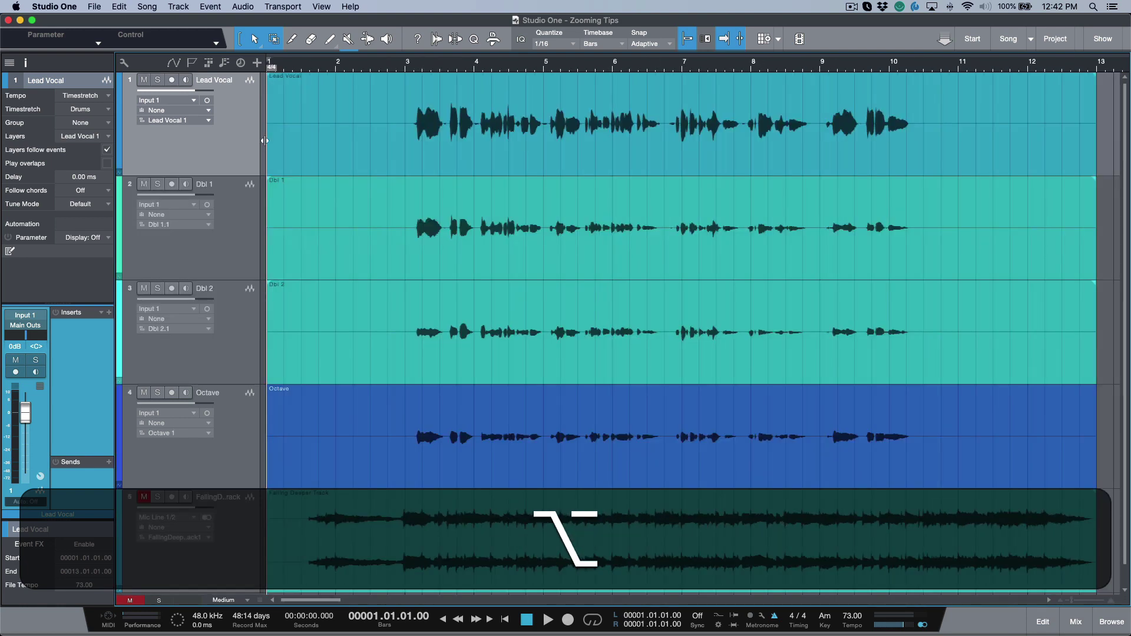
key(alt+e)
key(alt+w)
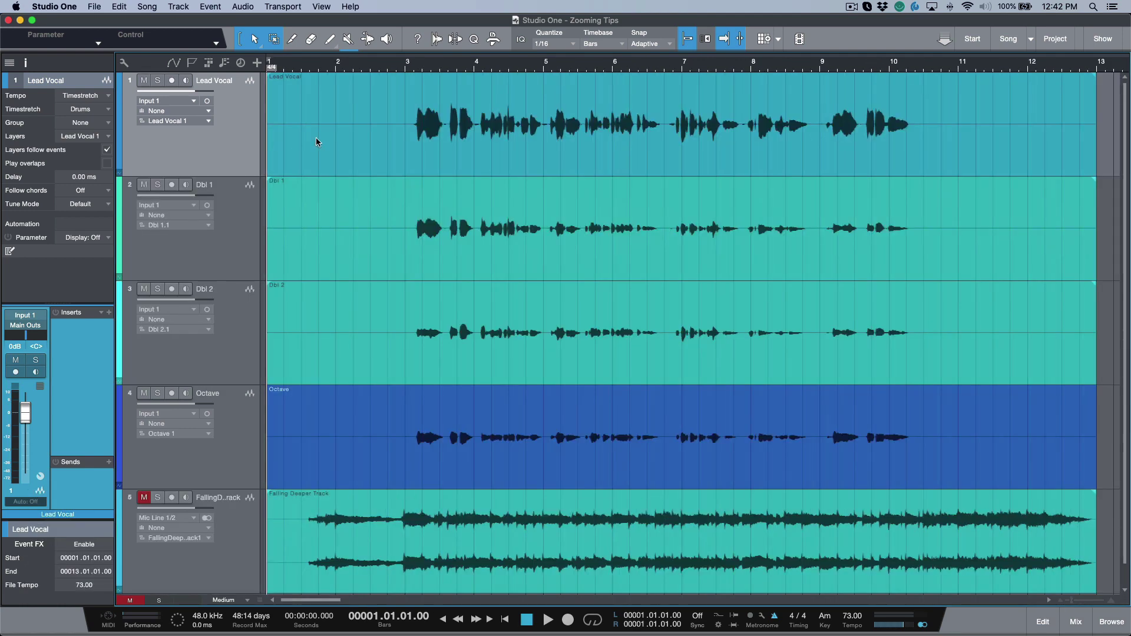
Find the Toggle Zoom command and toggle the zoom on the Lead Vocal track
click(238, 150)
click(322, 7)
mouse_move(399, 380)
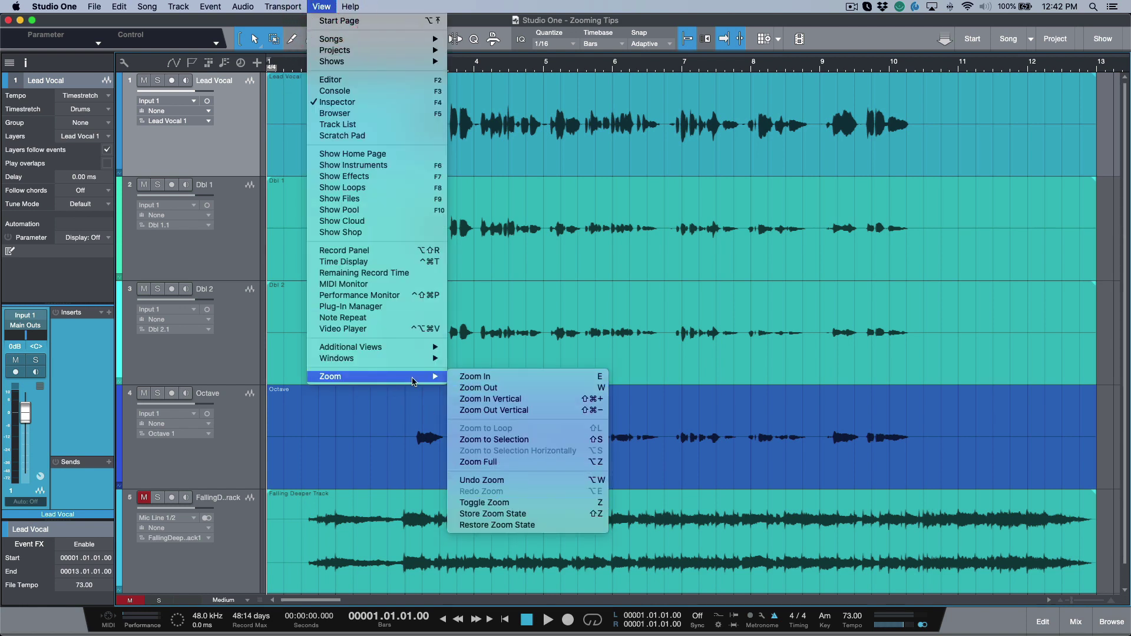
click(224, 137)
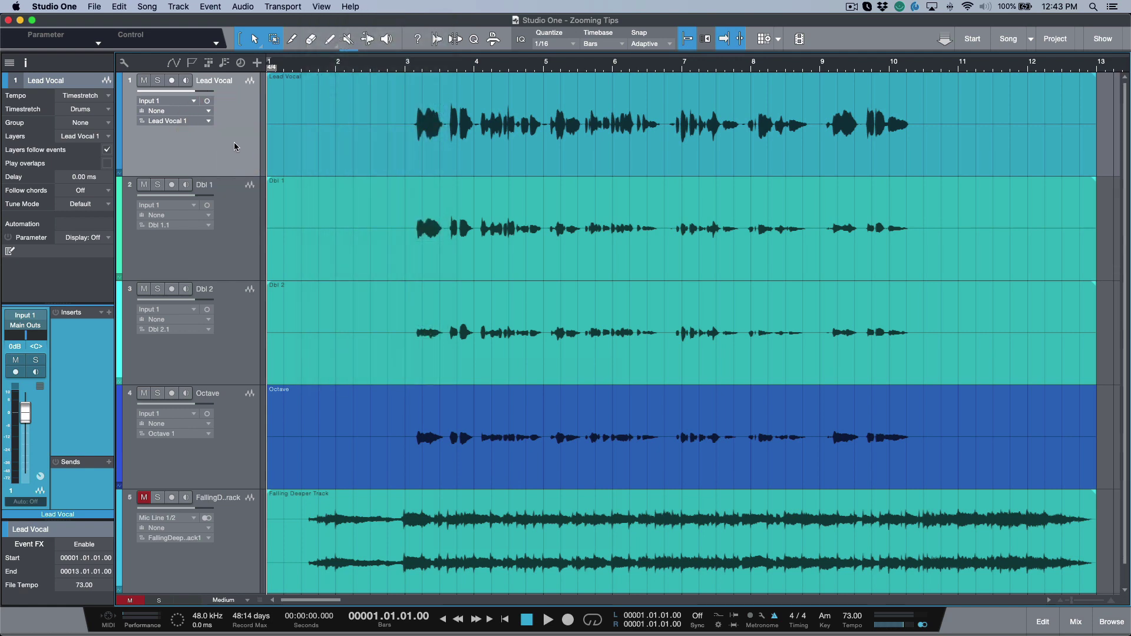
key(z)
key(z)
Select the Dbl 1, Dbl 2 and Octave tracks and shrink all track heights to Minimal
key(alt+w)
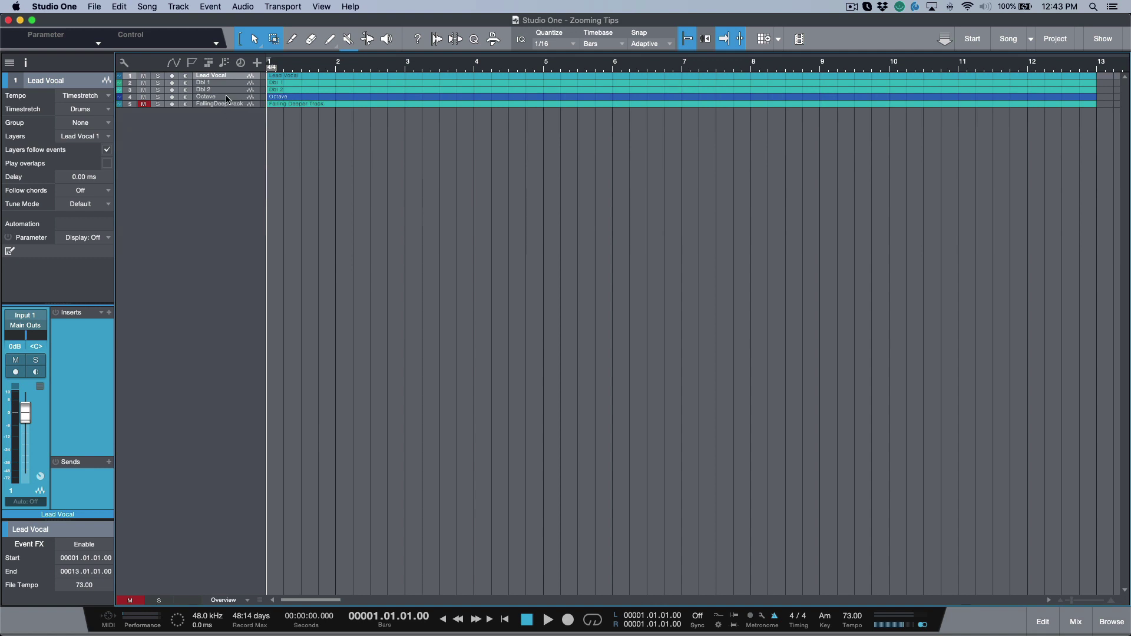
key(Down)
key(Down)
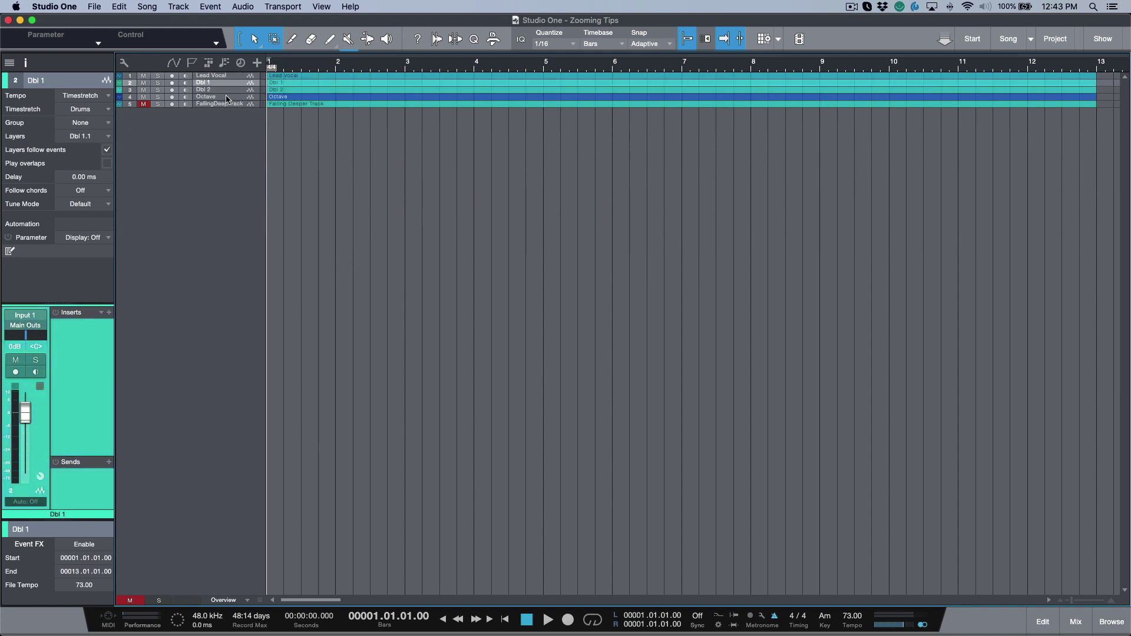
key(Down)
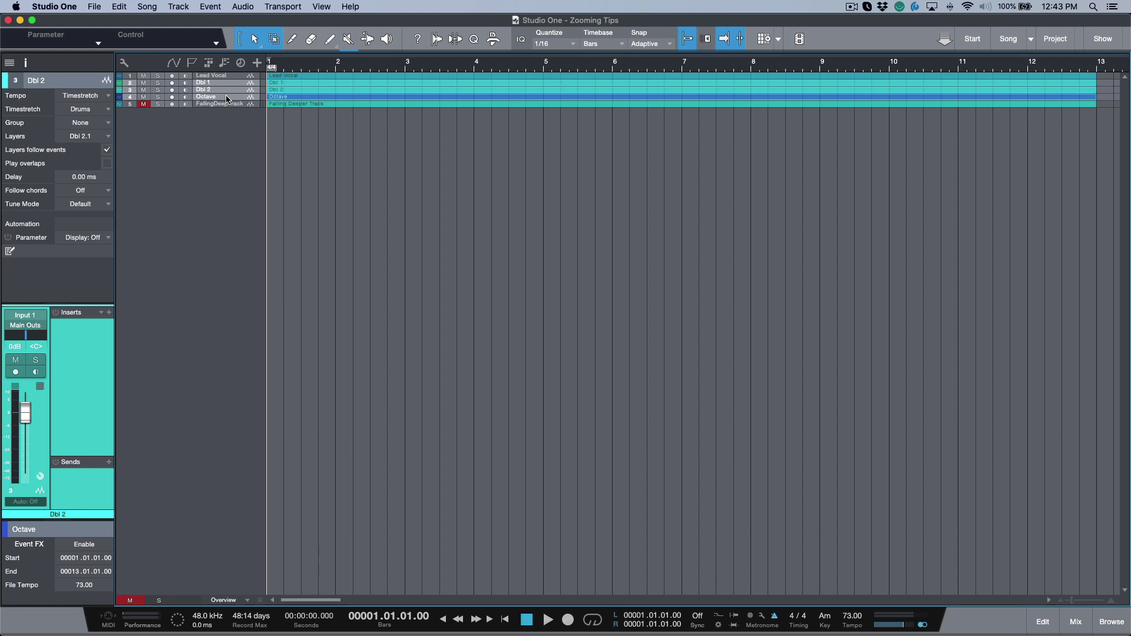
key(shift+w)
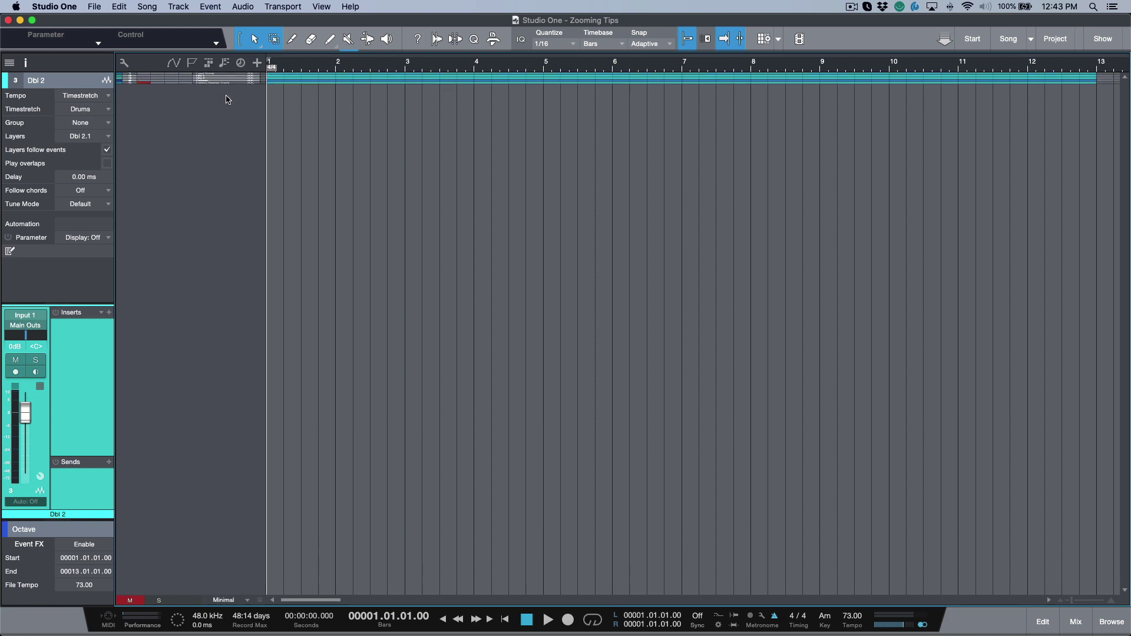
Toggle the zoom repeatedly between the selected Dbl 1, Dbl 2 and Octave tracks and the full arrangement
key(z)
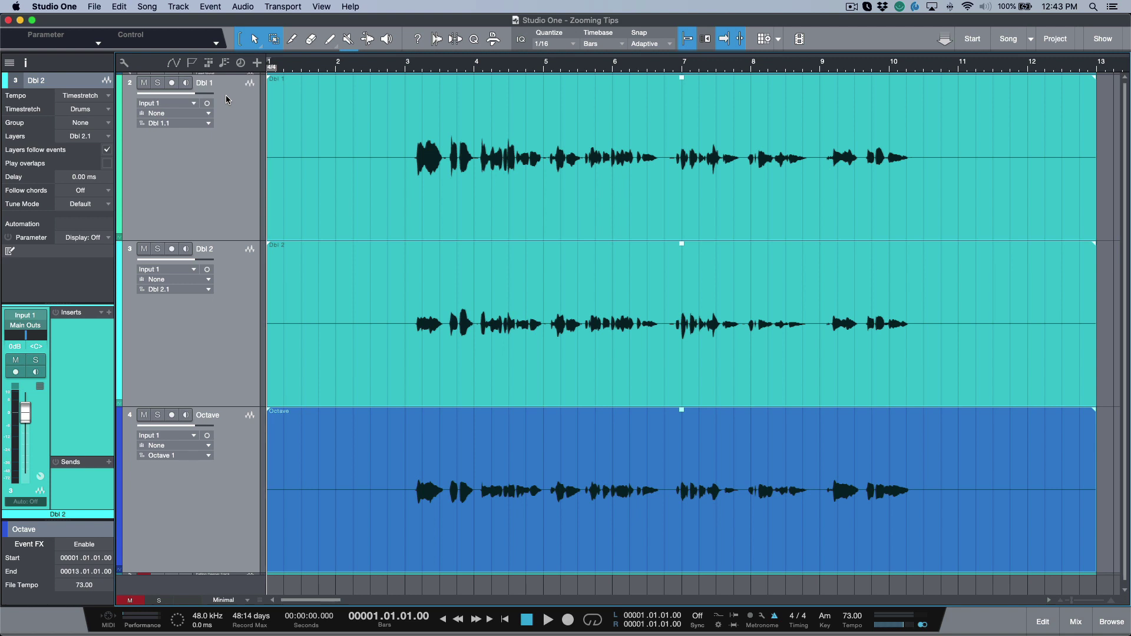
key(z)
key(z)
key(z)
key(z)
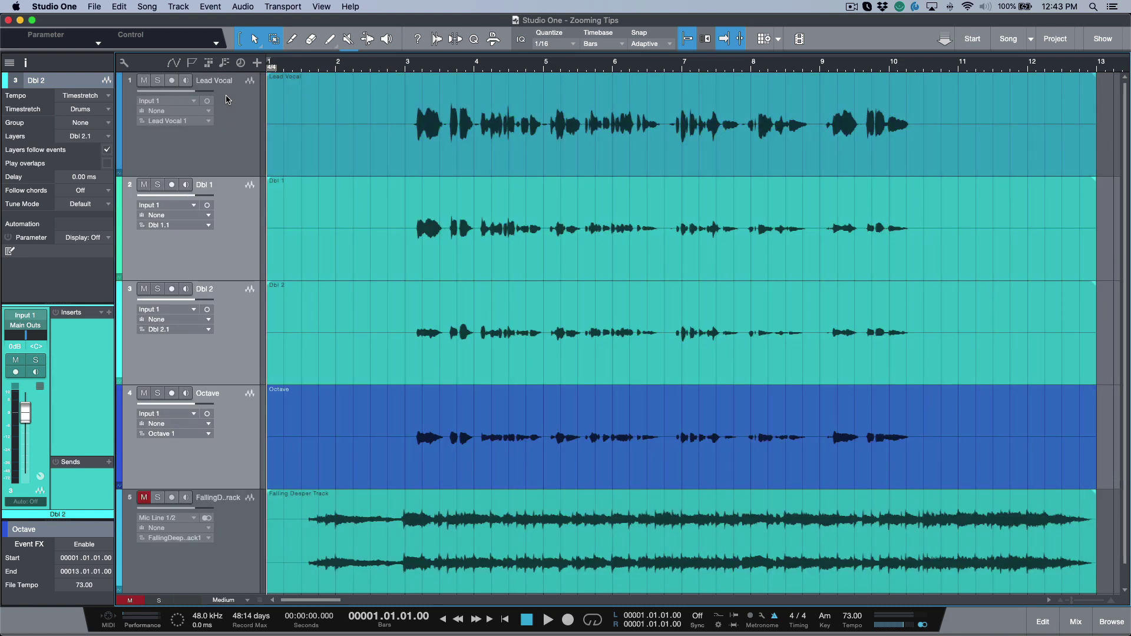
Select the Dbl 1 and Dbl 2 tracks together and toggle the zoom in on them and back out
click(219, 147)
click(241, 310)
click(240, 245)
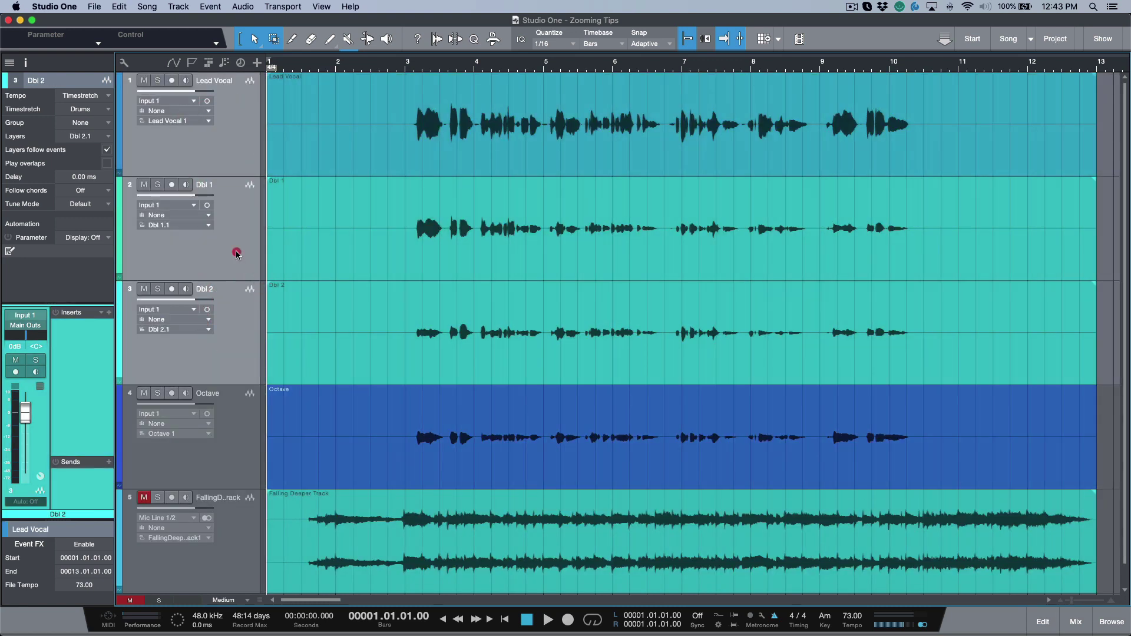
shift+click(228, 318)
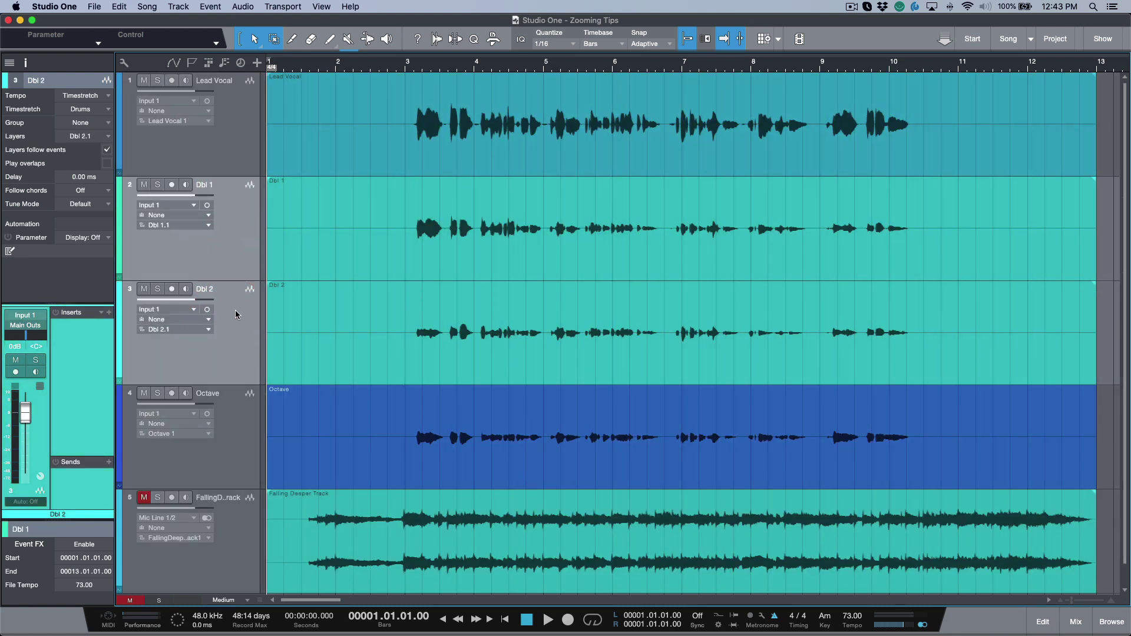
key(z)
key(z)
Select only the Dbl 1 track and toggle the zoom in on it and back out
click(238, 212)
key(z)
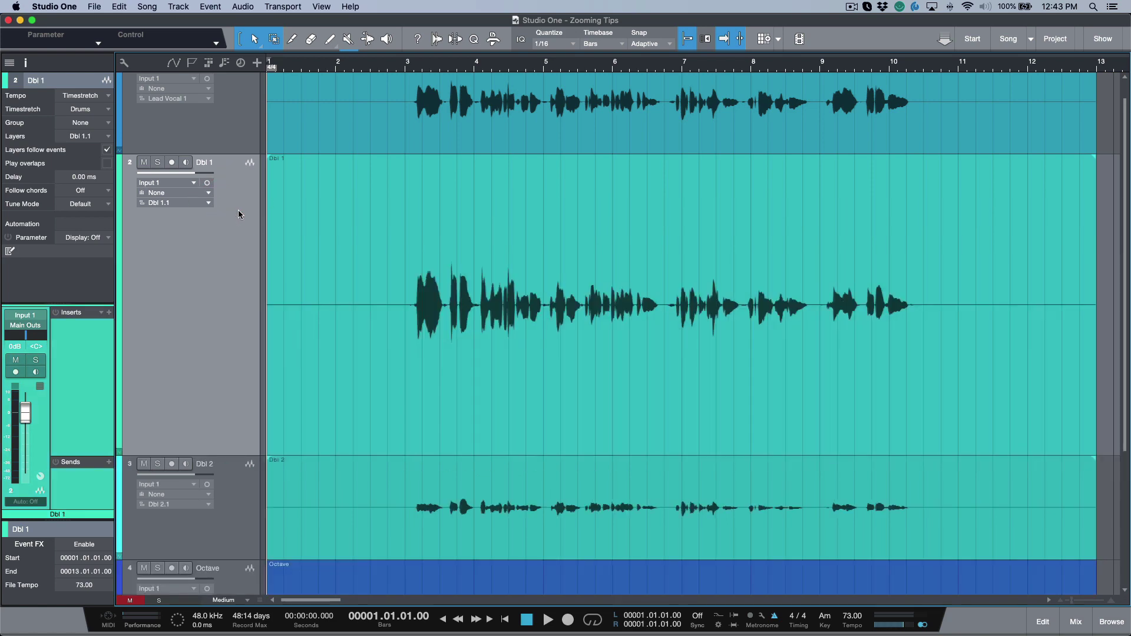
key(z)
Select the Dbl 1 audio event and use Zoom to Selection to zoom in on it and back out
click(441, 224)
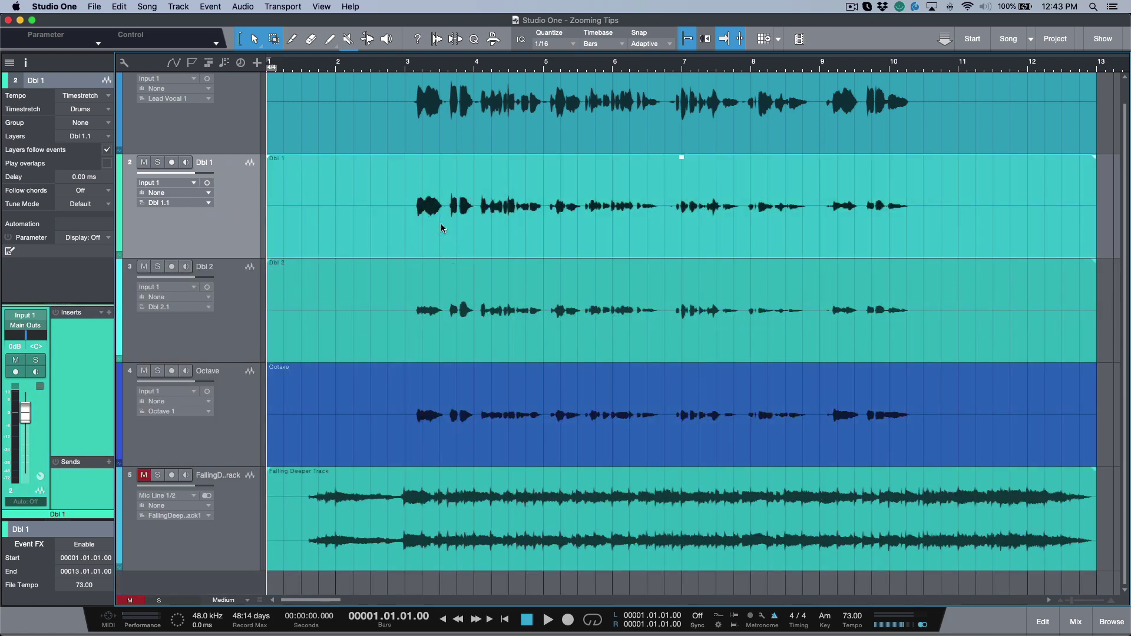
key(shift+s)
key(shift+s)
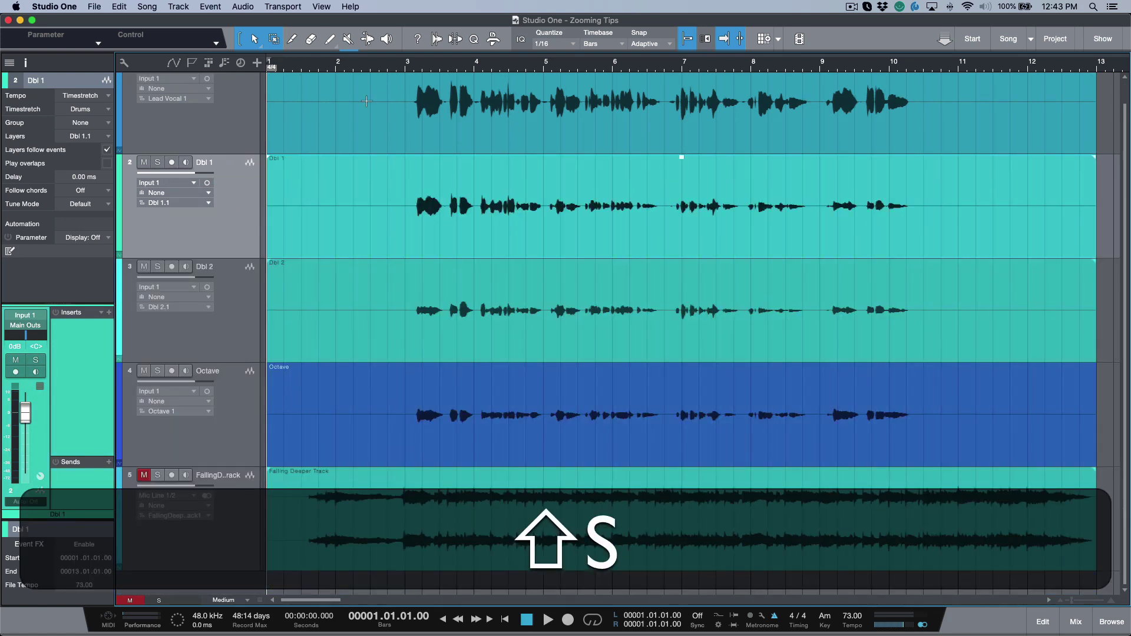
Select a range of the Lead Vocal event from about bar 2 to bar 6, zoom to it and back, and clear the range
drag(357, 112, 615, 115)
key(shift+s)
key(shift+s)
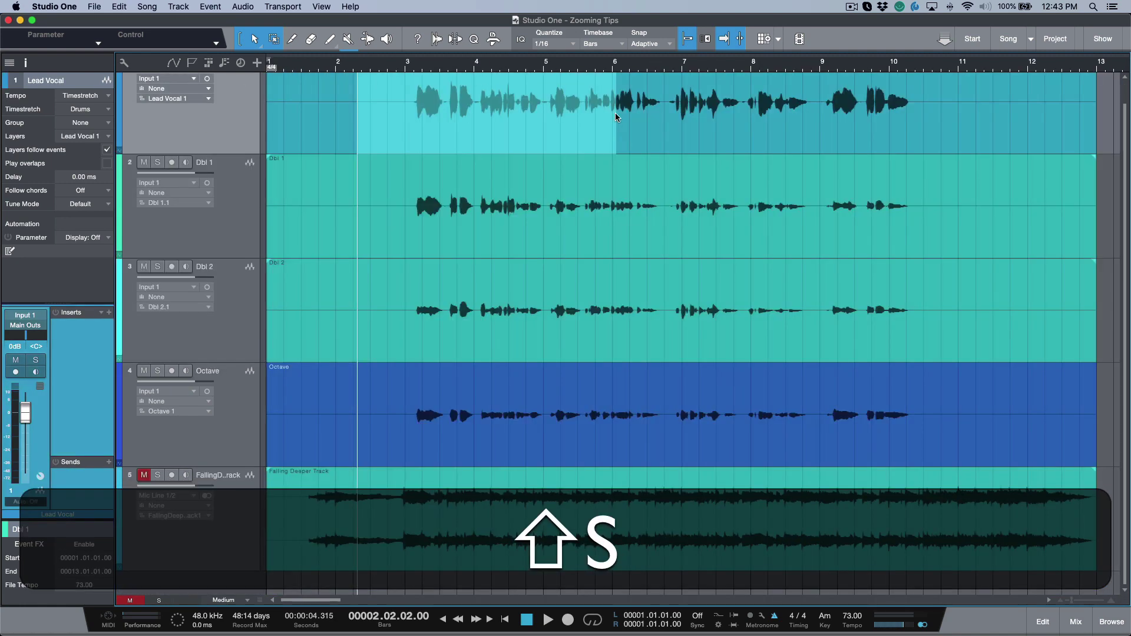
scroll(615, 112, up, 1)
click(594, 122)
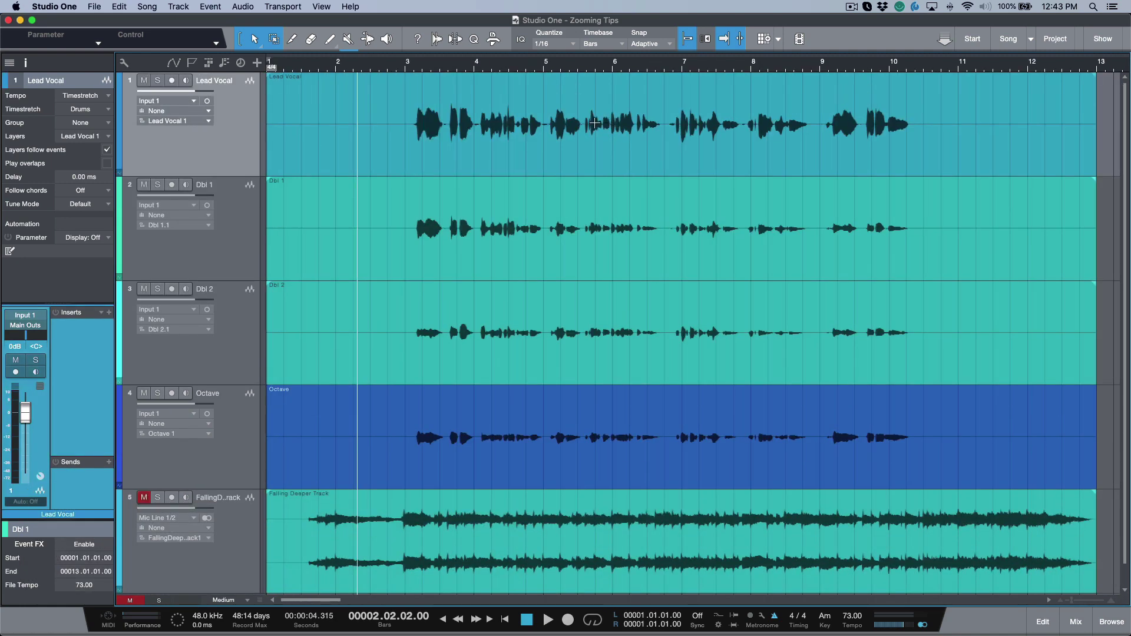
Move the playback cursor to the first transient of the Lead Vocal event and zoom in and out horizontally there
click(392, 107)
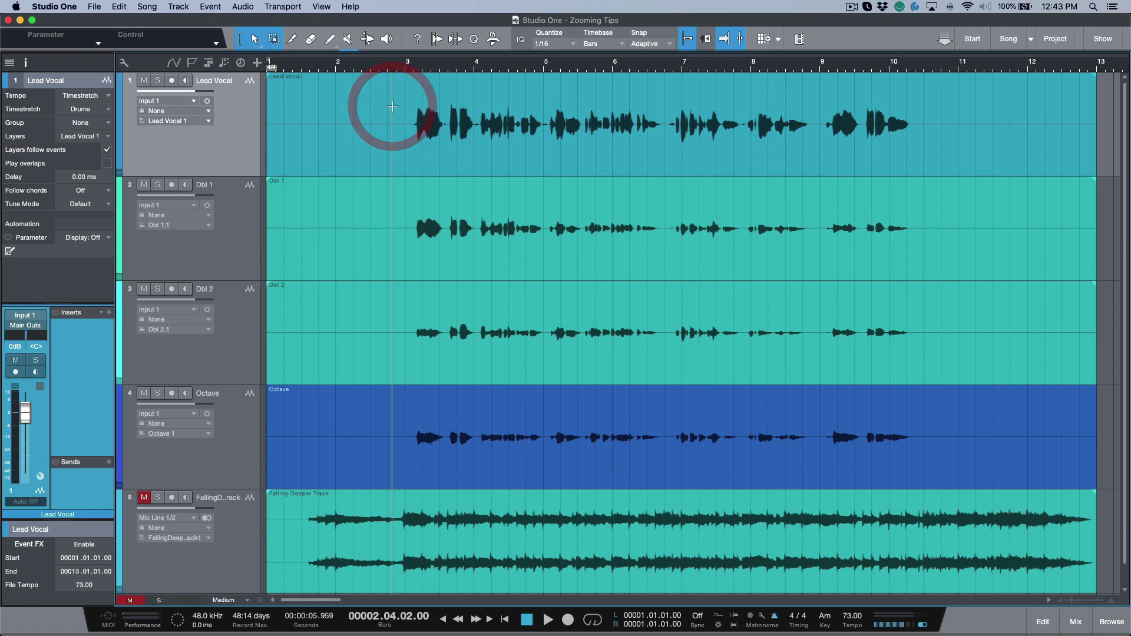
key(Tab)
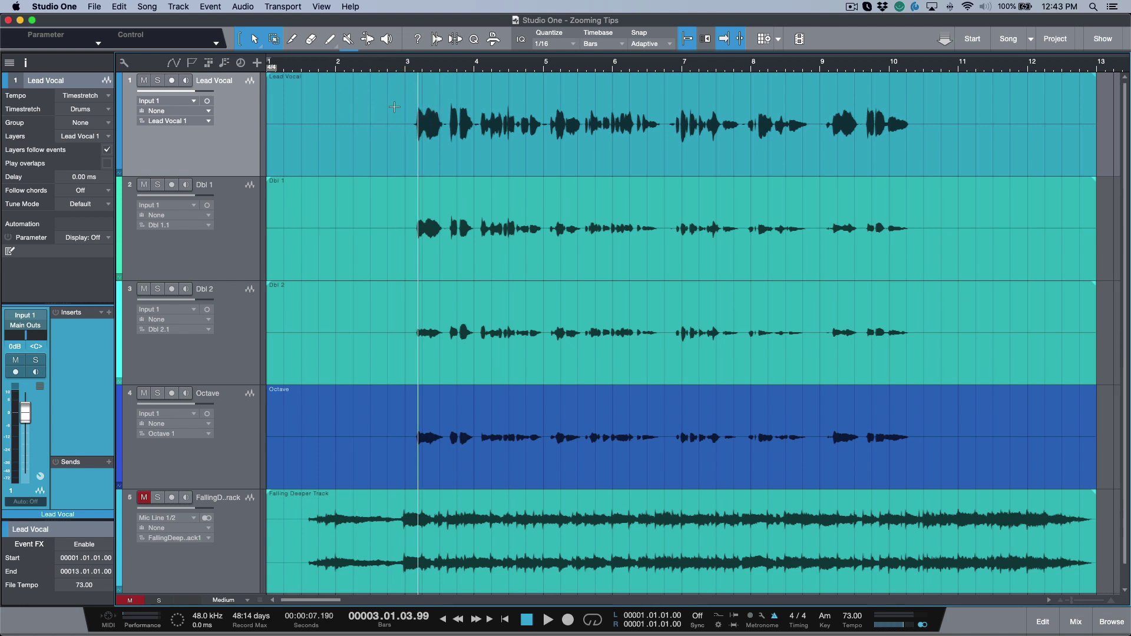
key(e)
key(w)
Show the macro toolbar and examine the command list of the Zoom in 3x macro in the Macro Organizer without changing it
click(495, 41)
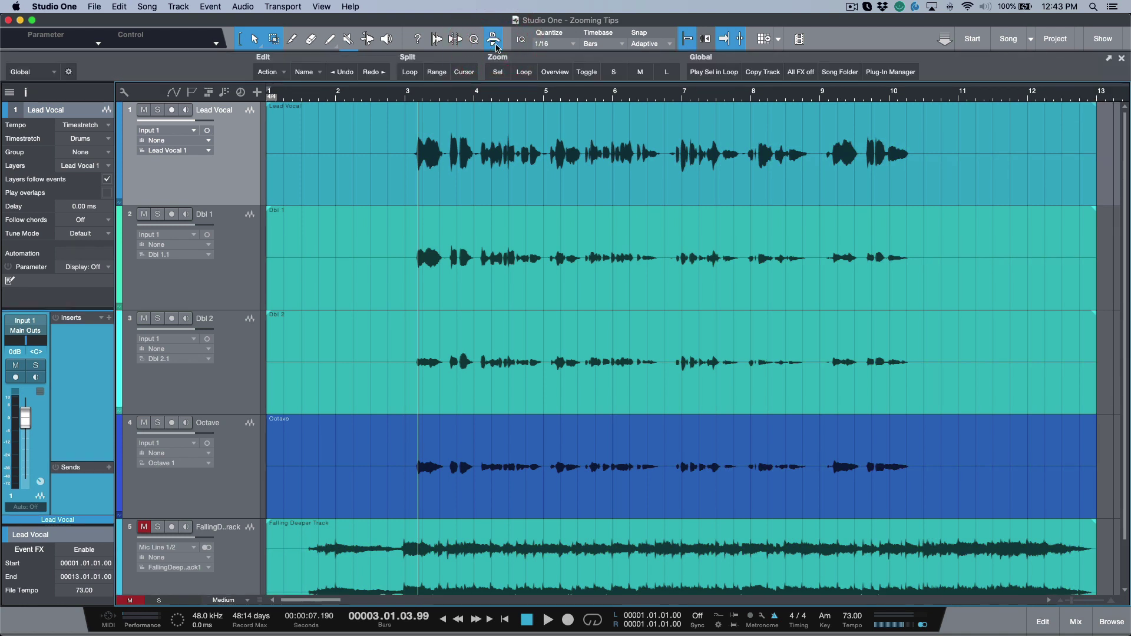
click(69, 71)
click(89, 88)
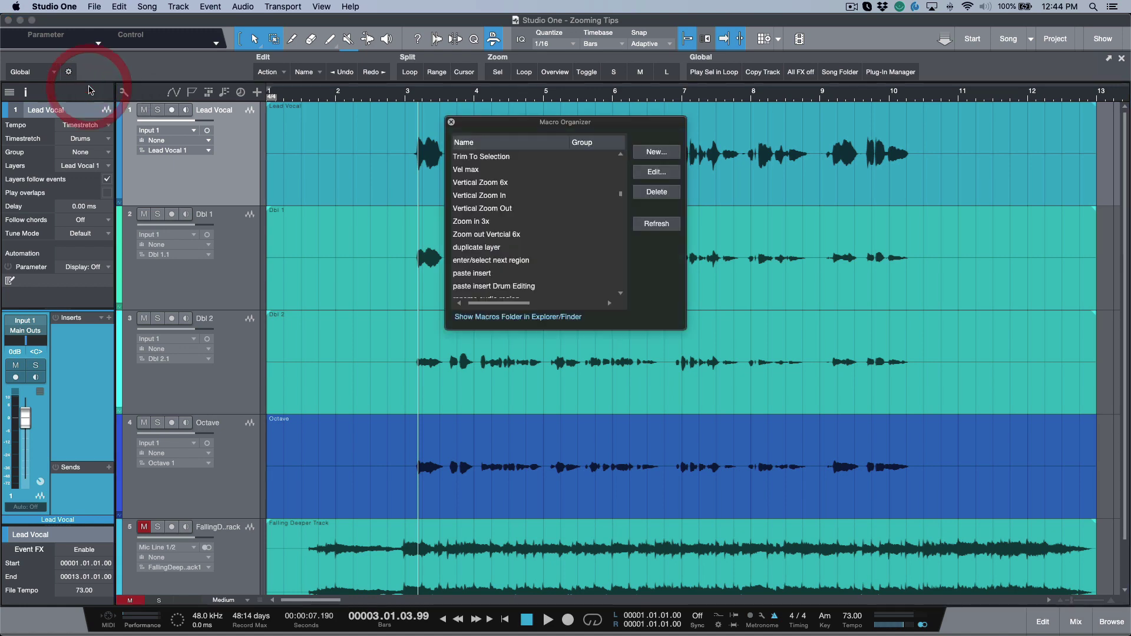
click(503, 222)
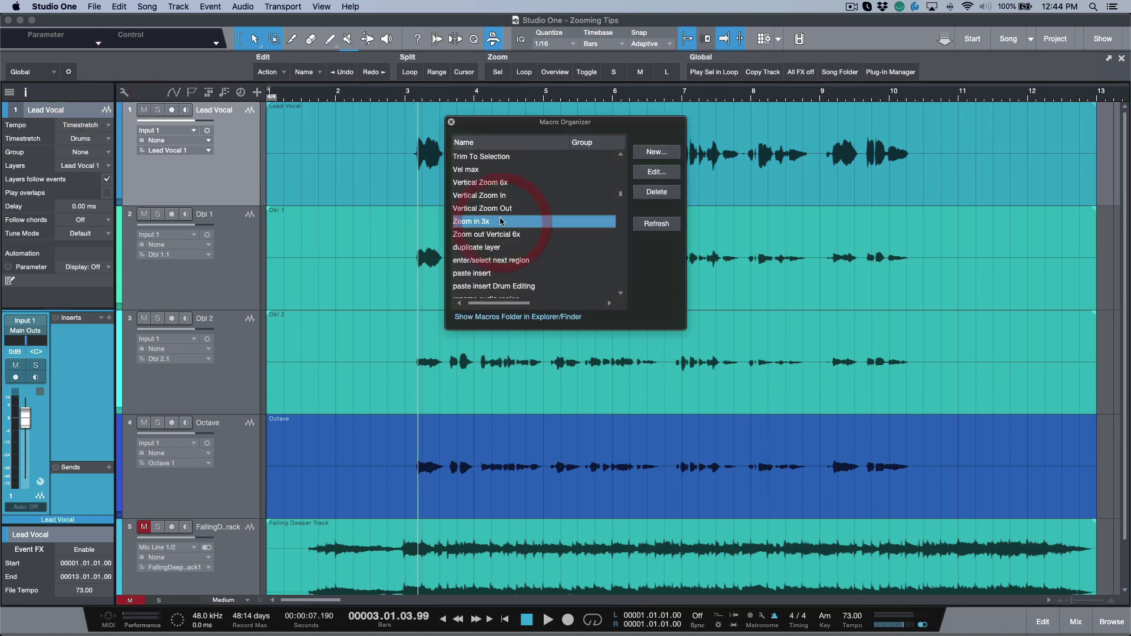
click(656, 172)
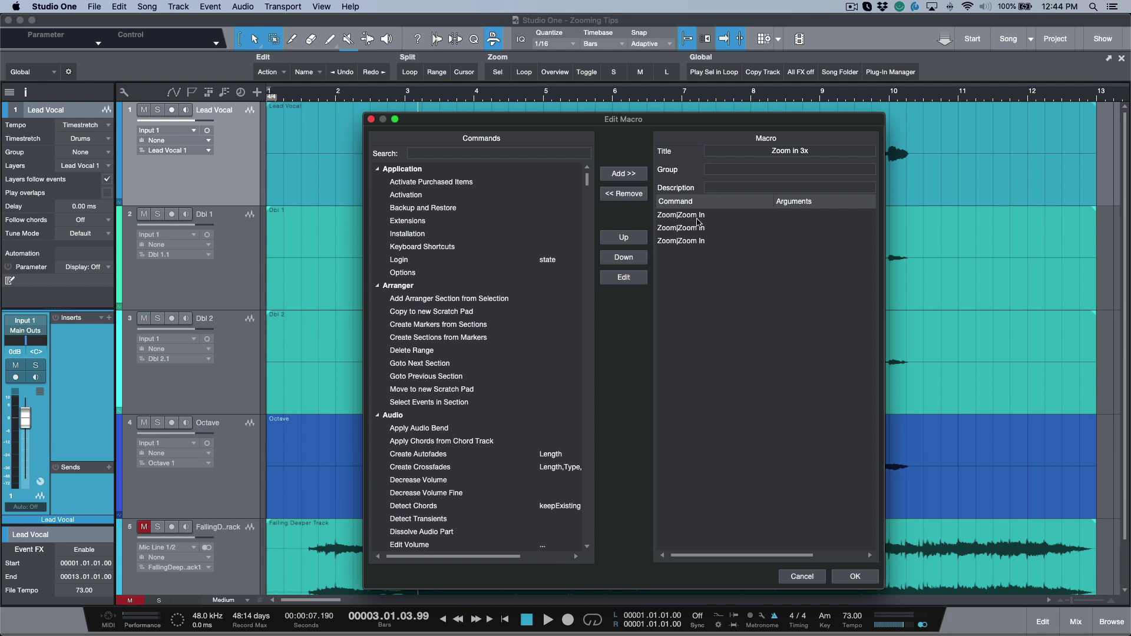
click(813, 577)
click(451, 121)
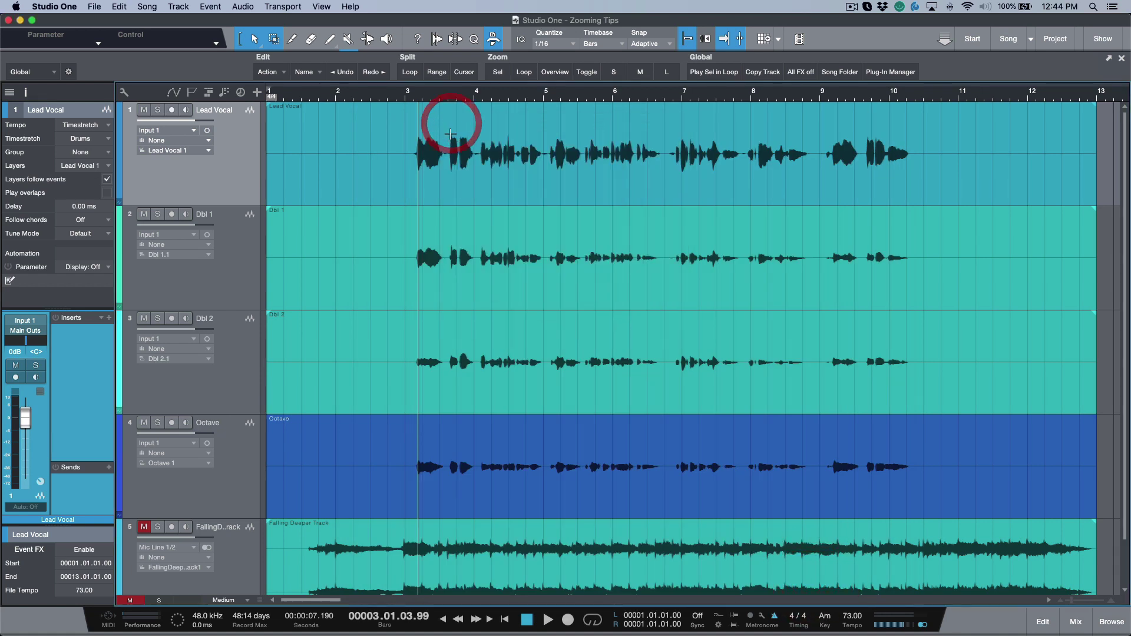
Place the playback cursor at the second phrase of the Lead Vocal event and zoom in closely with the zoom macro
click(446, 138)
key(space)
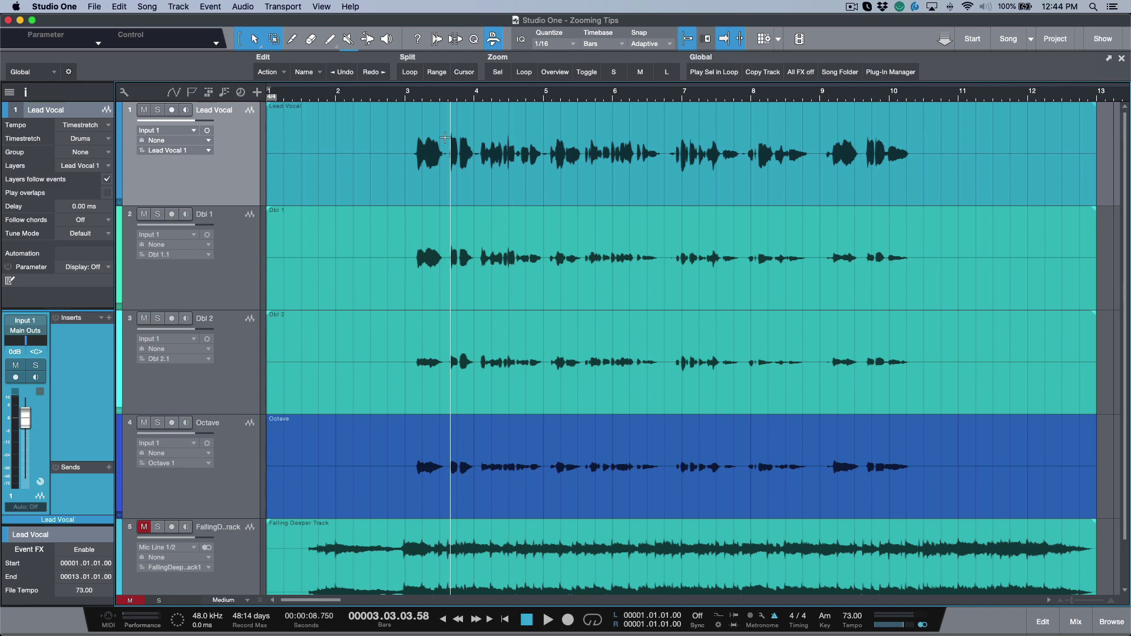
key(ctrl+e)
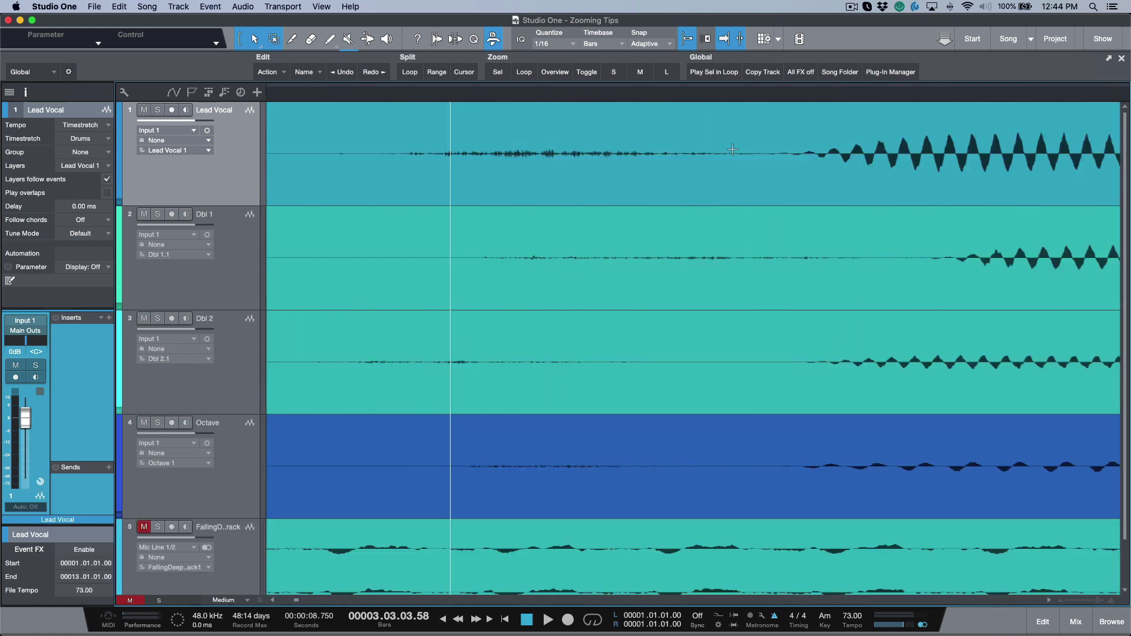
Place the cursor at the Lead Vocal waveform's onset, zoom in and out around it, and return to the full arrangement
click(758, 139)
click(798, 141)
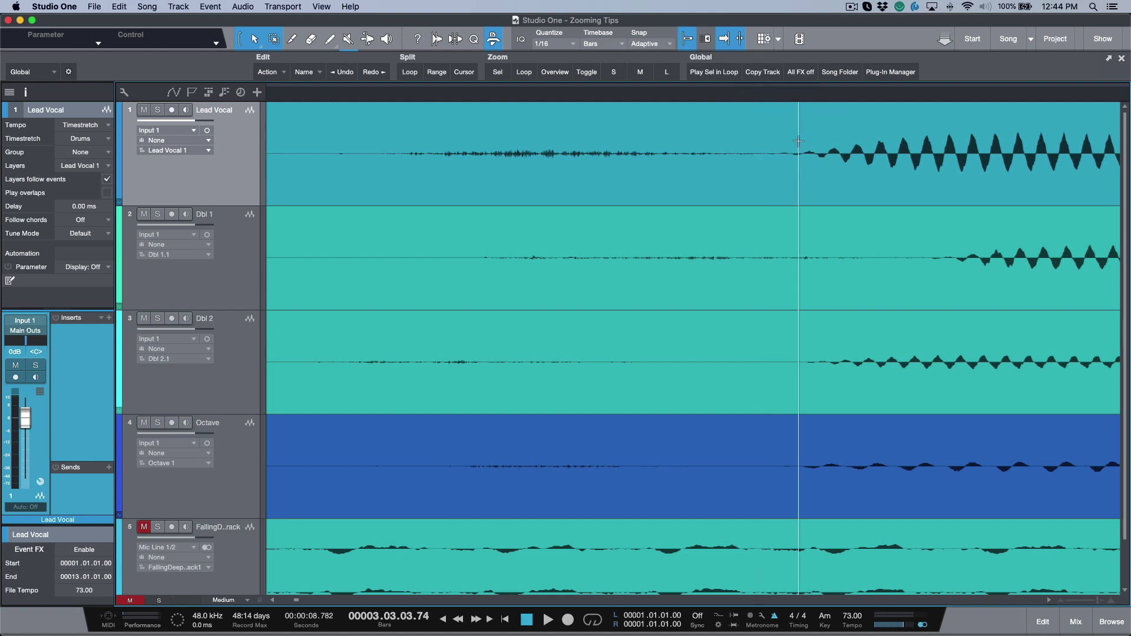
key(ctrl+e)
key(ctrl+w)
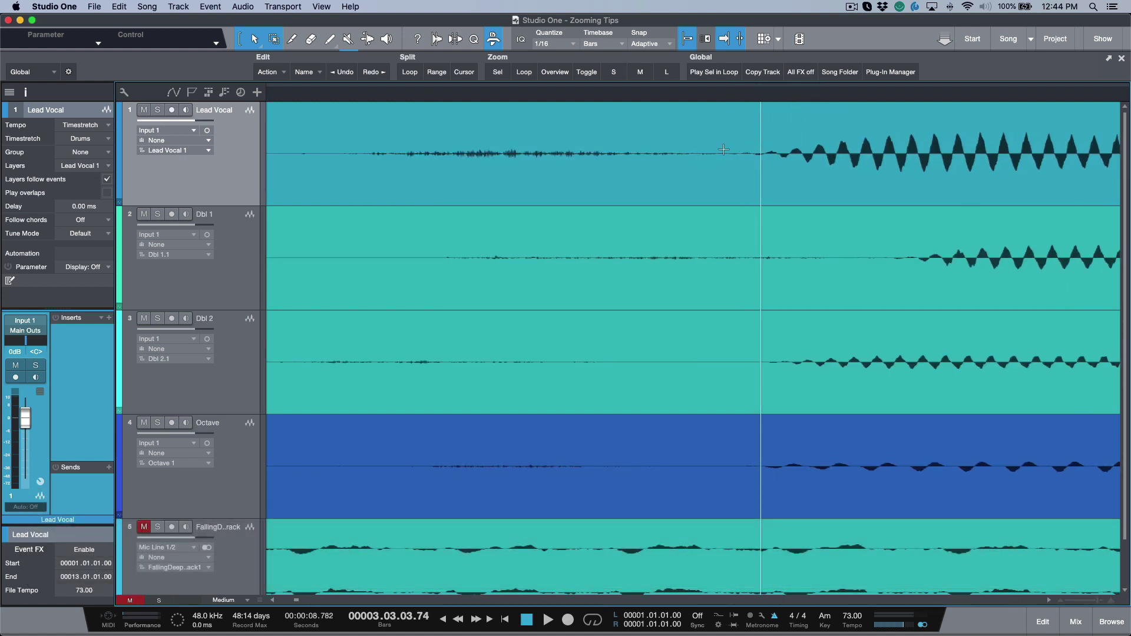
scroll(688, 156, right, 3)
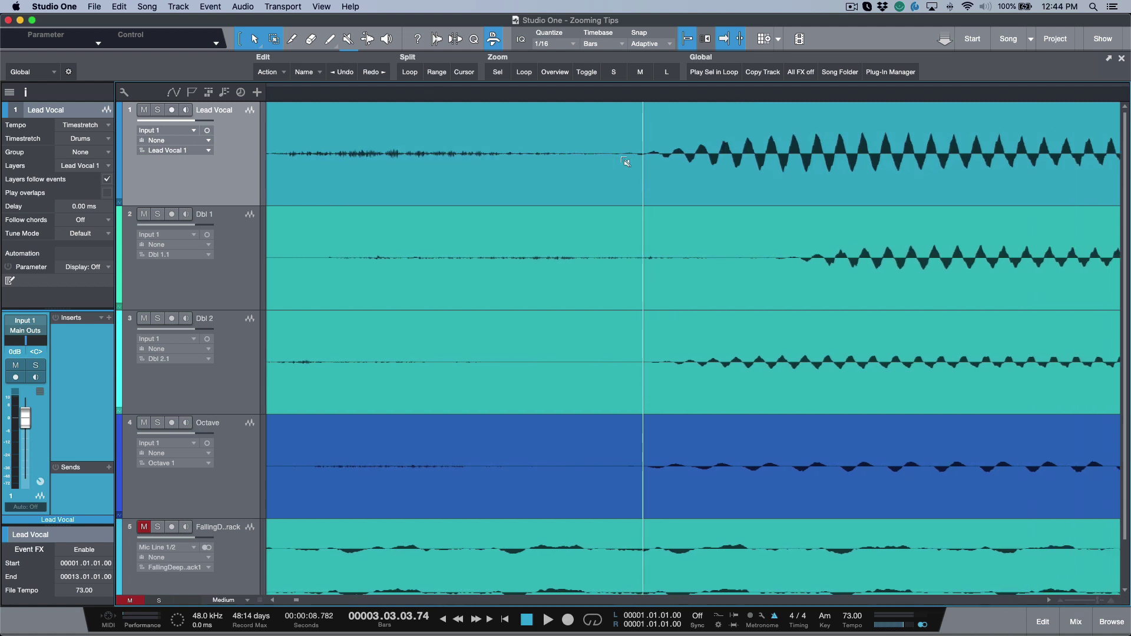
key(shift+f)
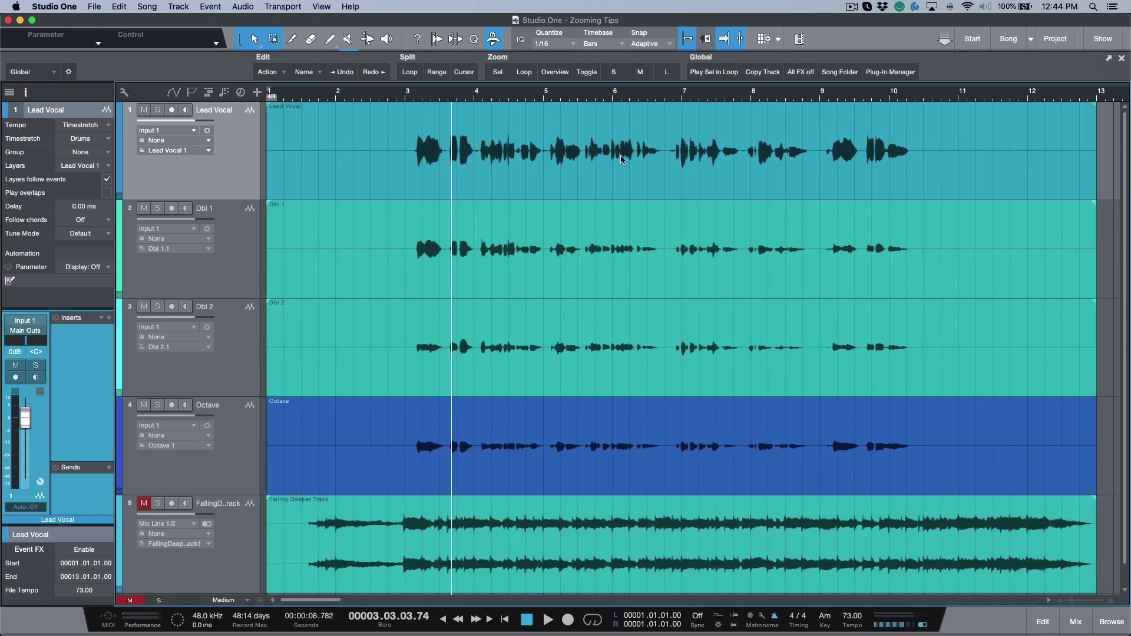
Zoom the track heights in and out vertically several times, finishing with all five tracks fitting in the arrangement
click(235, 177)
key(shift+e)
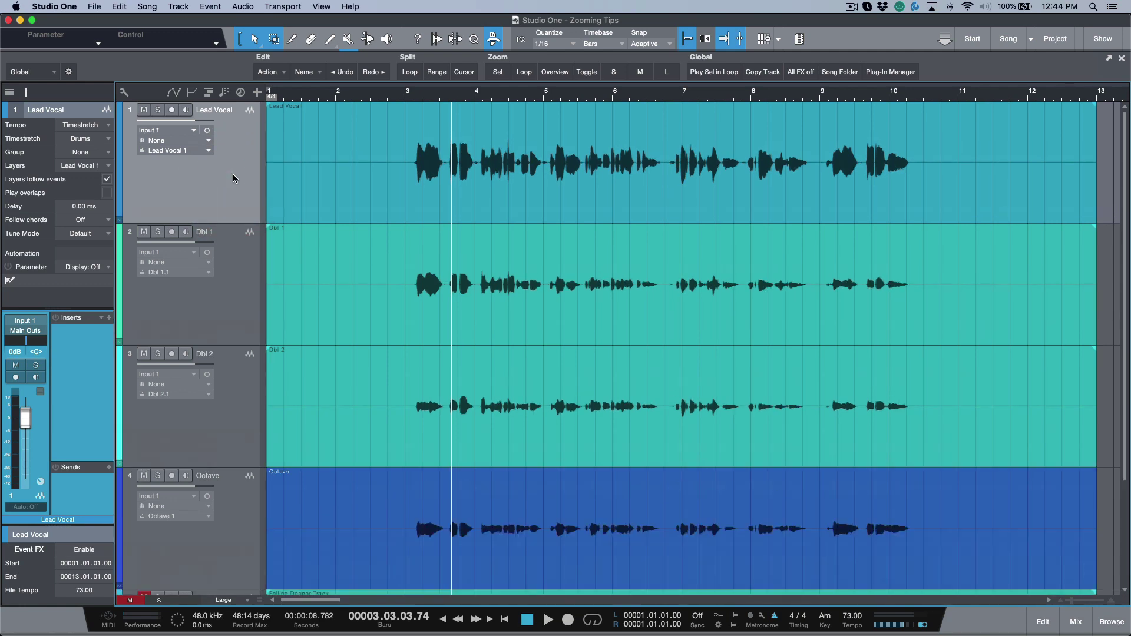
key(shift+w)
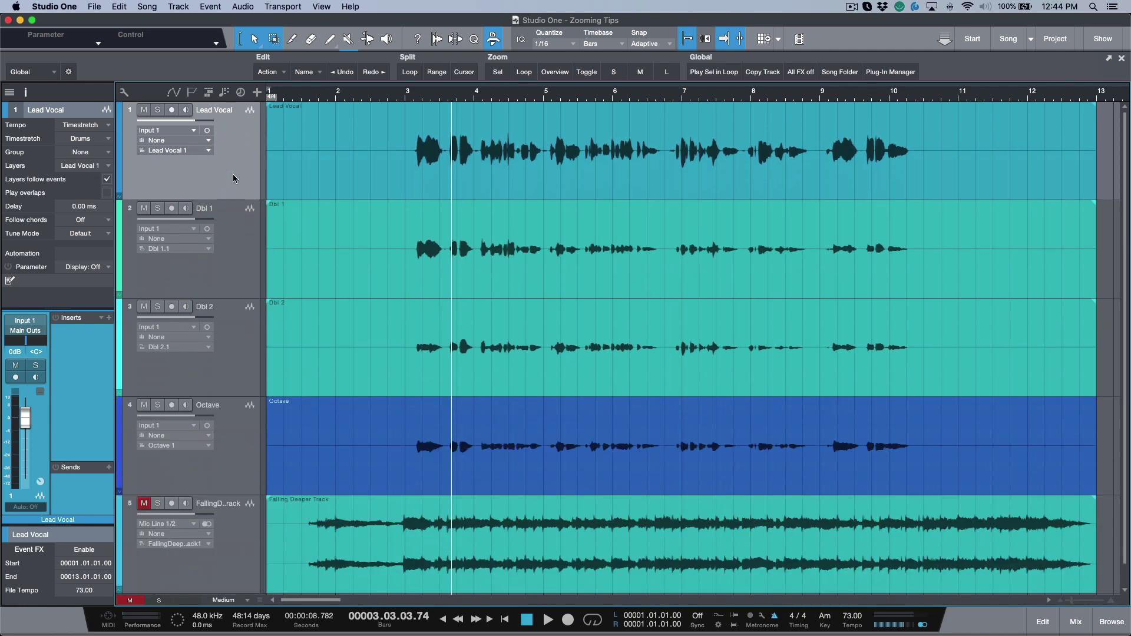
key(shift+e)
key(shift+e)
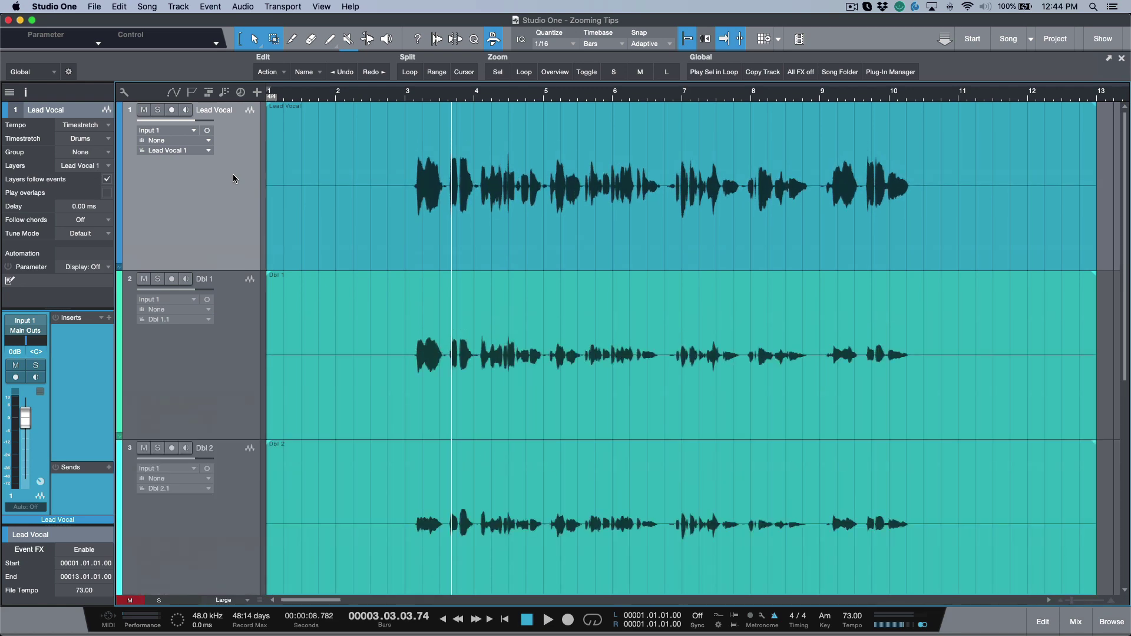
key(shift+w)
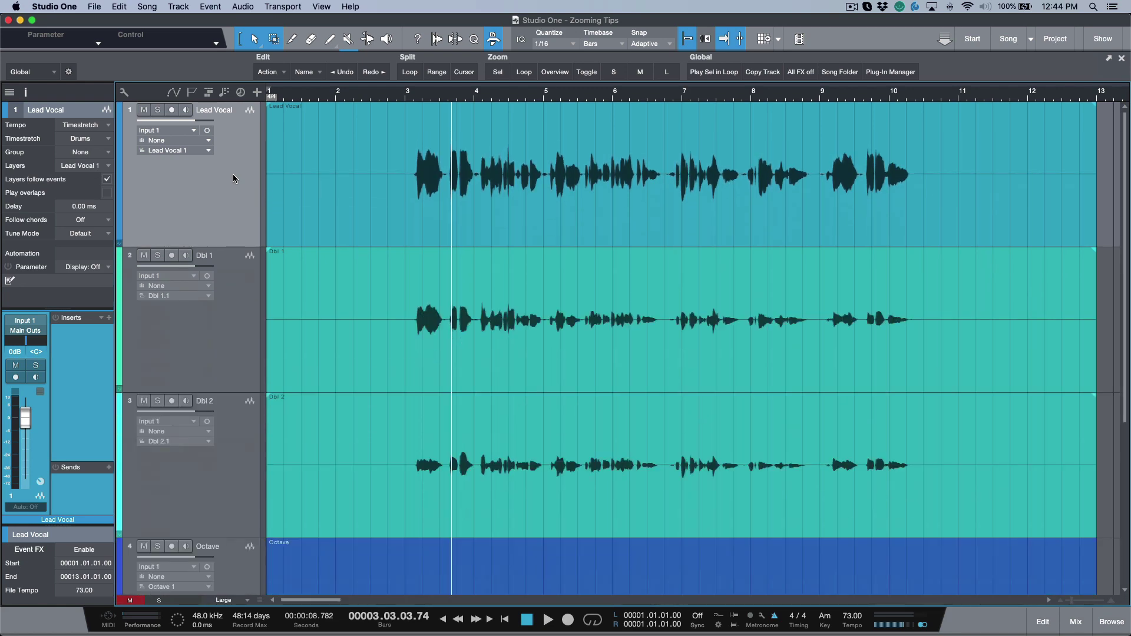
key(shift+e)
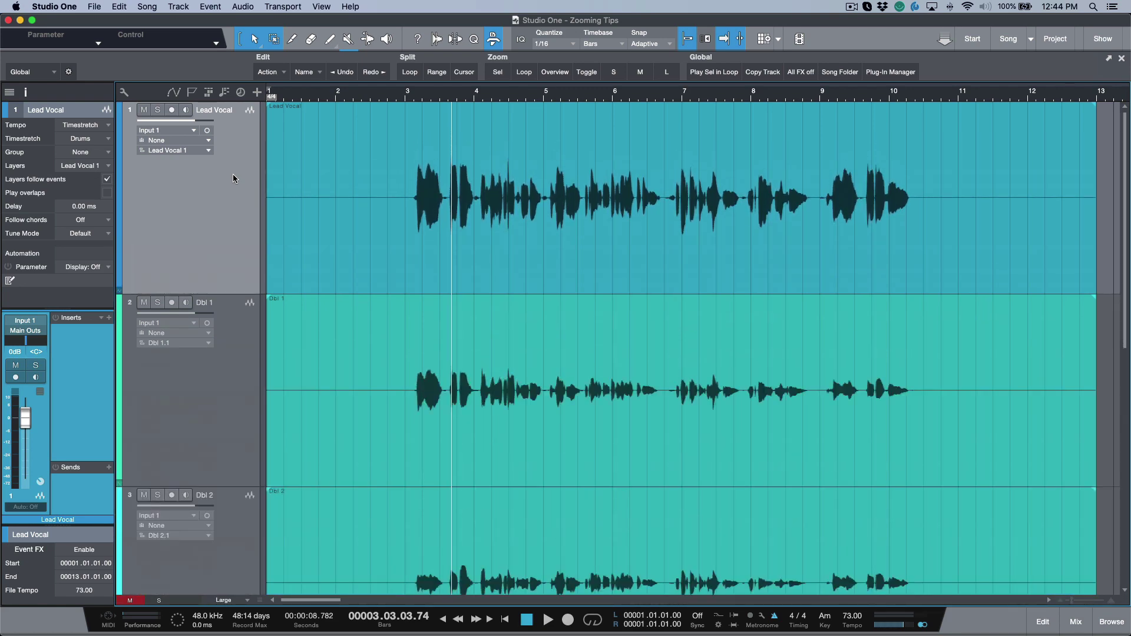
key(shift+w)
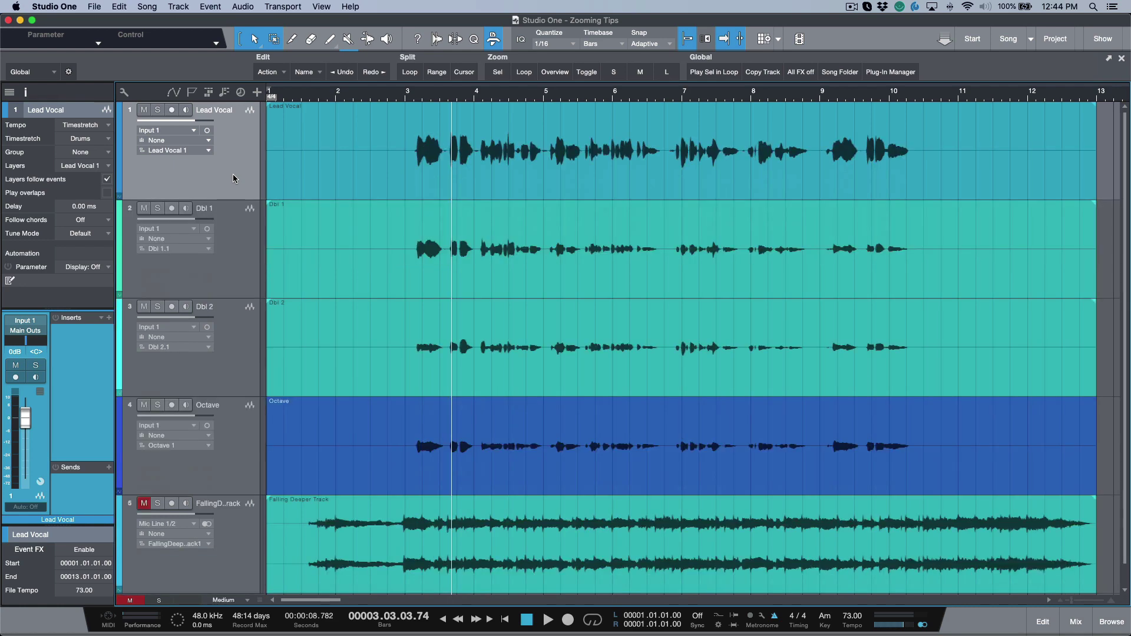
key(shift+e)
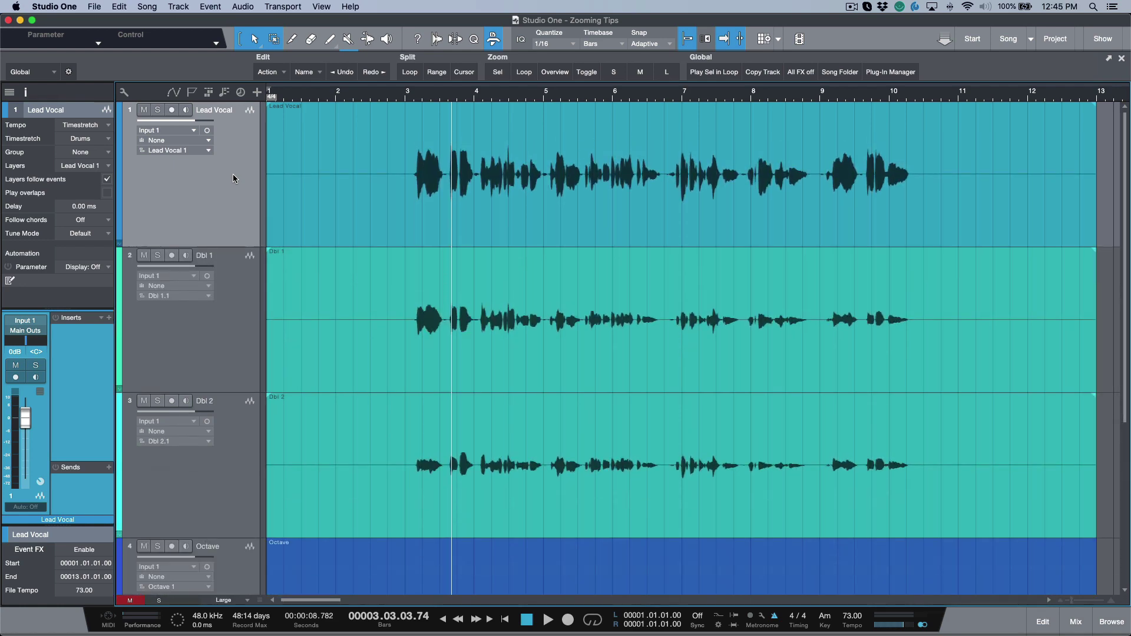
key(shift+w)
key(shift+w)
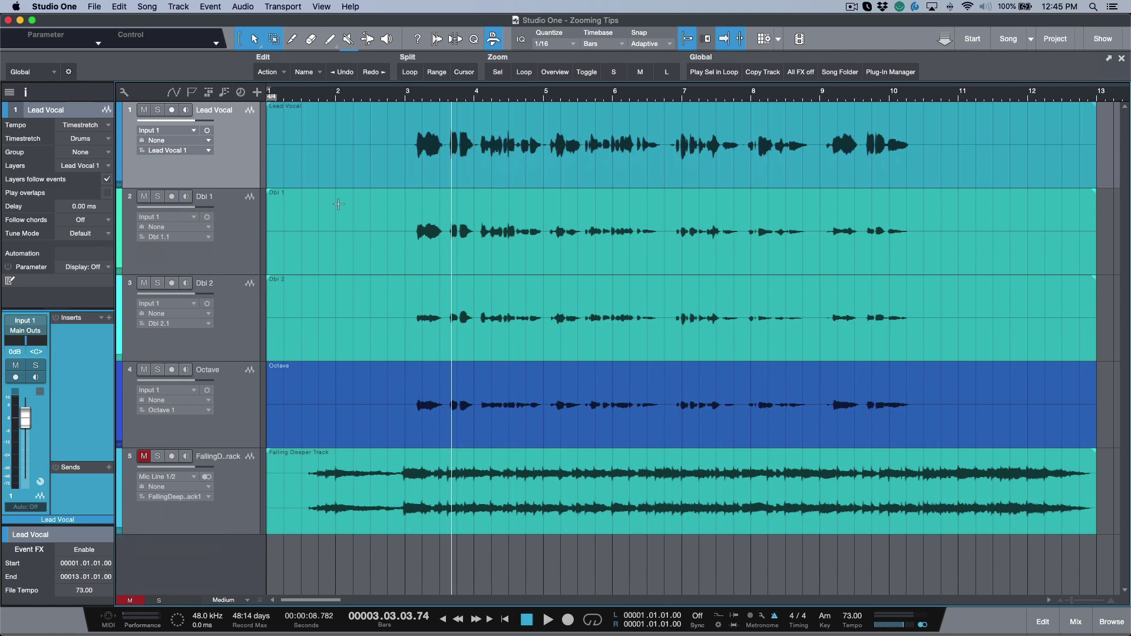
Use the temporary zoom tool to zoom in on an area spanning the Lead Vocal to Octave tracks and back out
key(alt+shift)
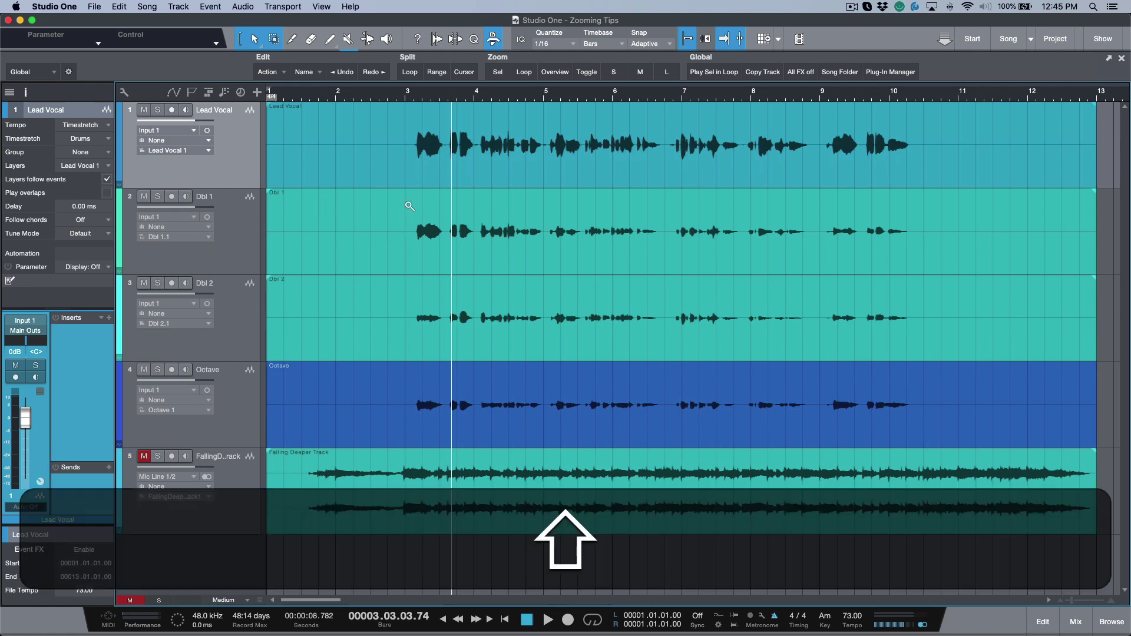
drag(366, 141, 782, 397)
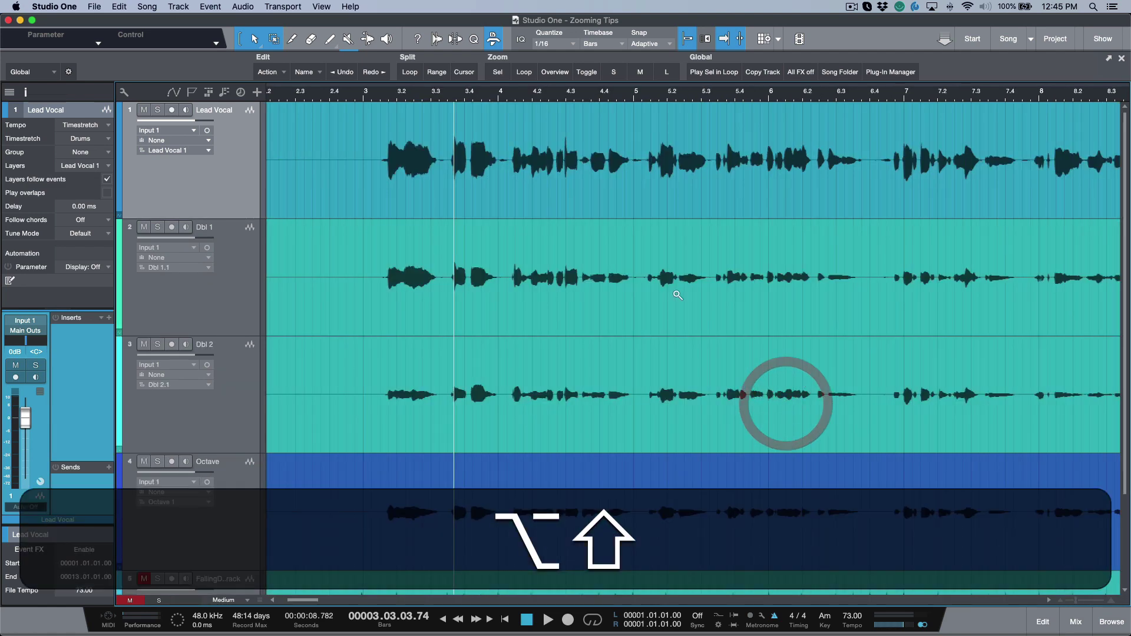
alt+shift+click(676, 293)
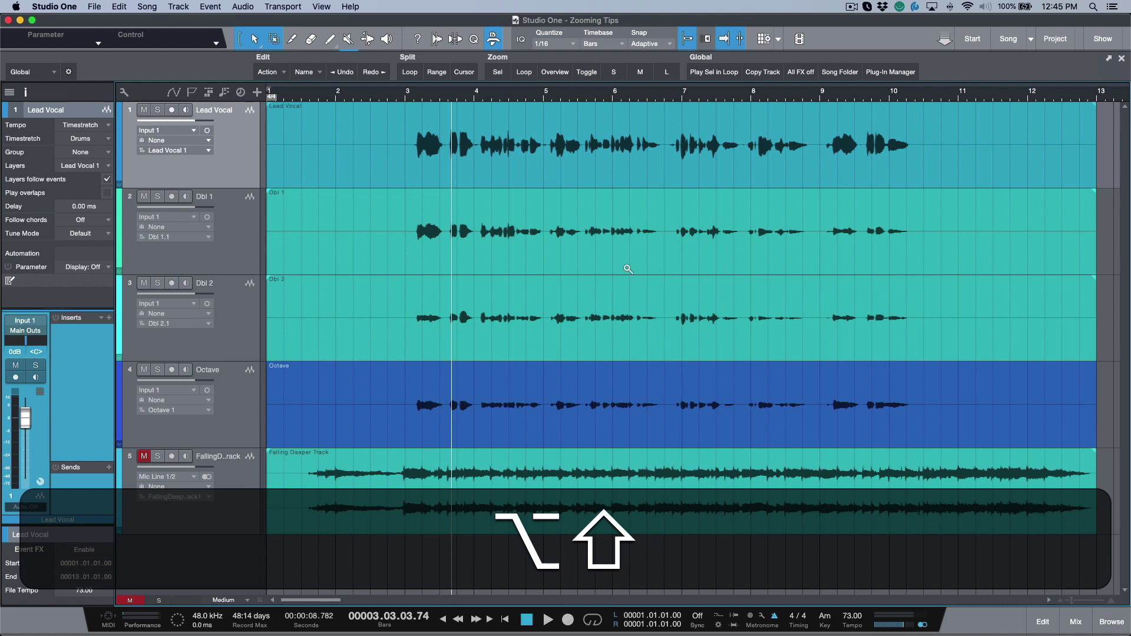
Select the Dbl 2 and Dbl 1 tracks and toggle the zoom repeatedly between them and the full arrangement
click(241, 308)
click(244, 242)
key(z)
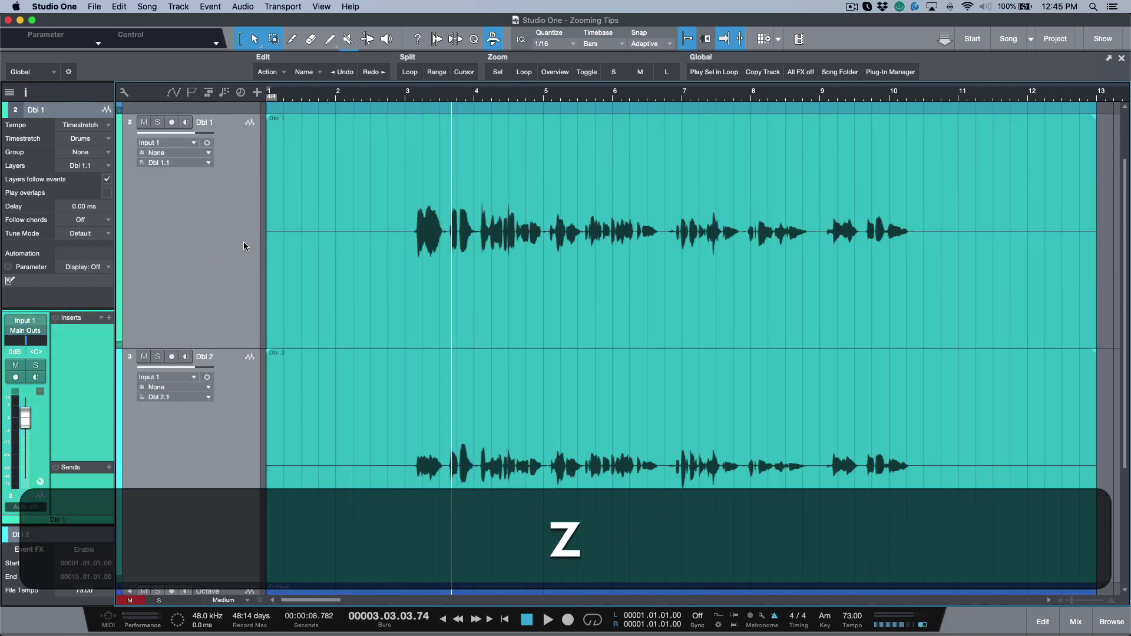
key(z)
key(z)
key(z)
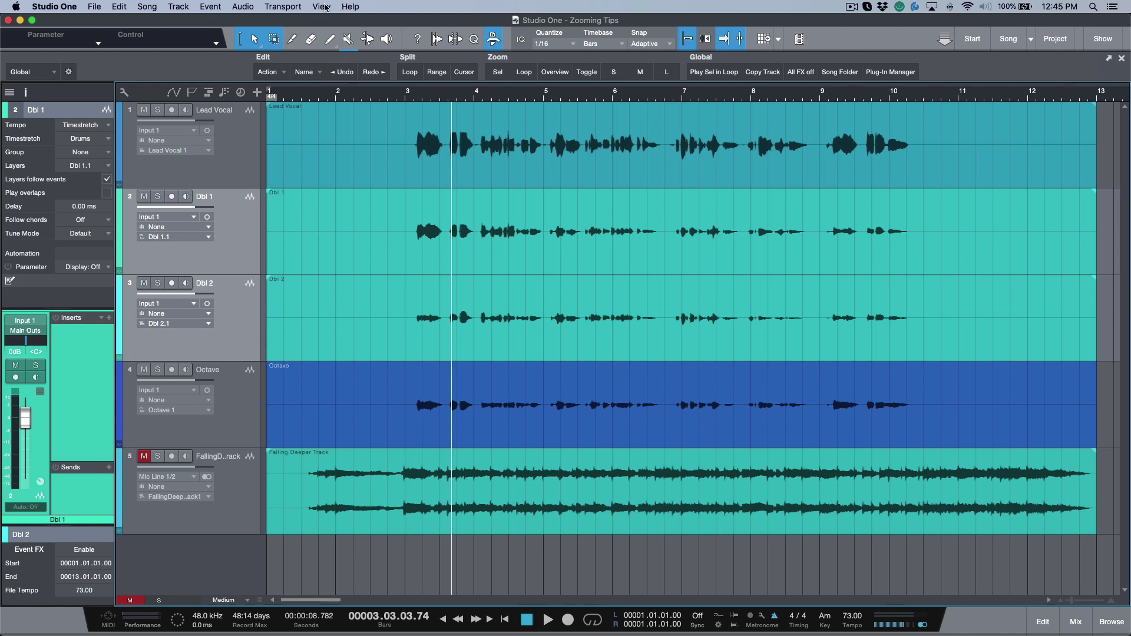
Review the available Zoom commands and their key assignments without running any of them
click(324, 7)
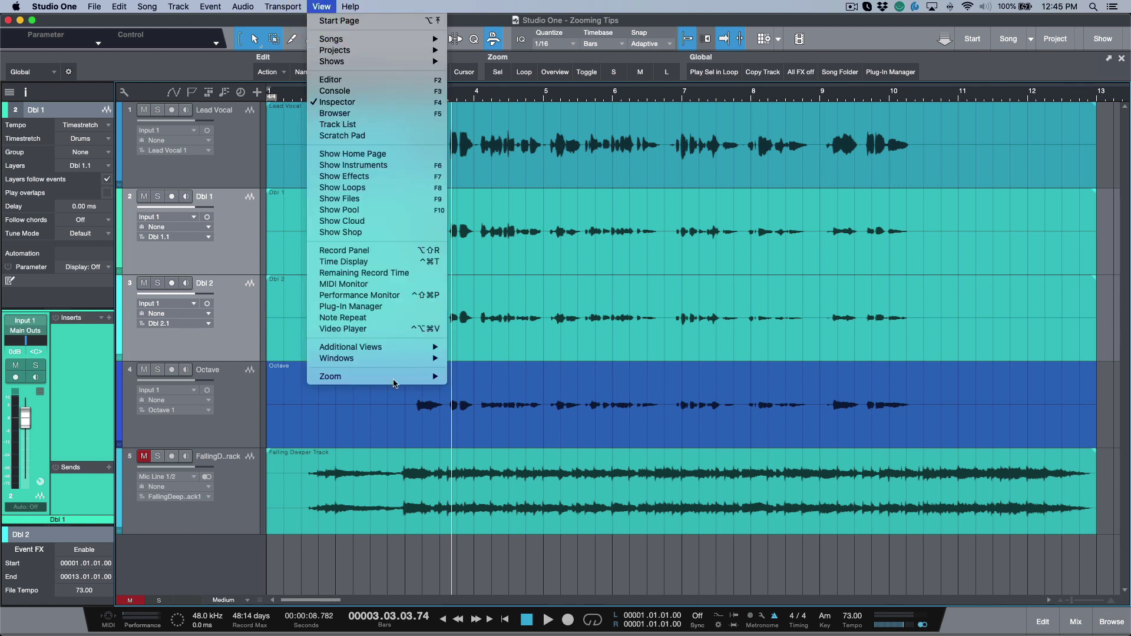
mouse_move(412, 376)
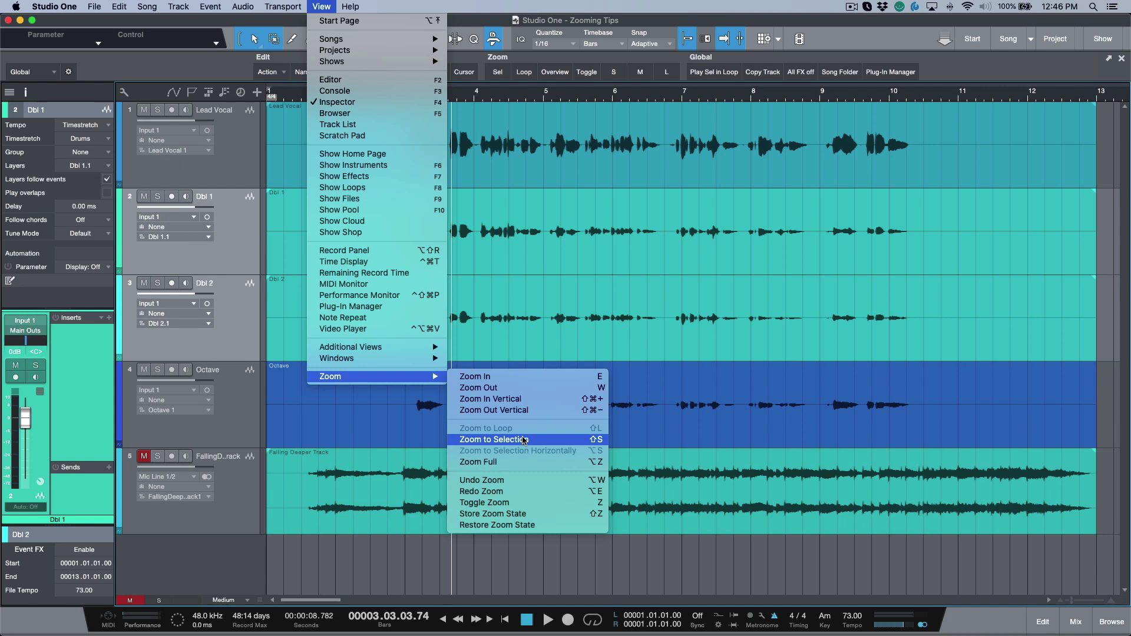
click(235, 333)
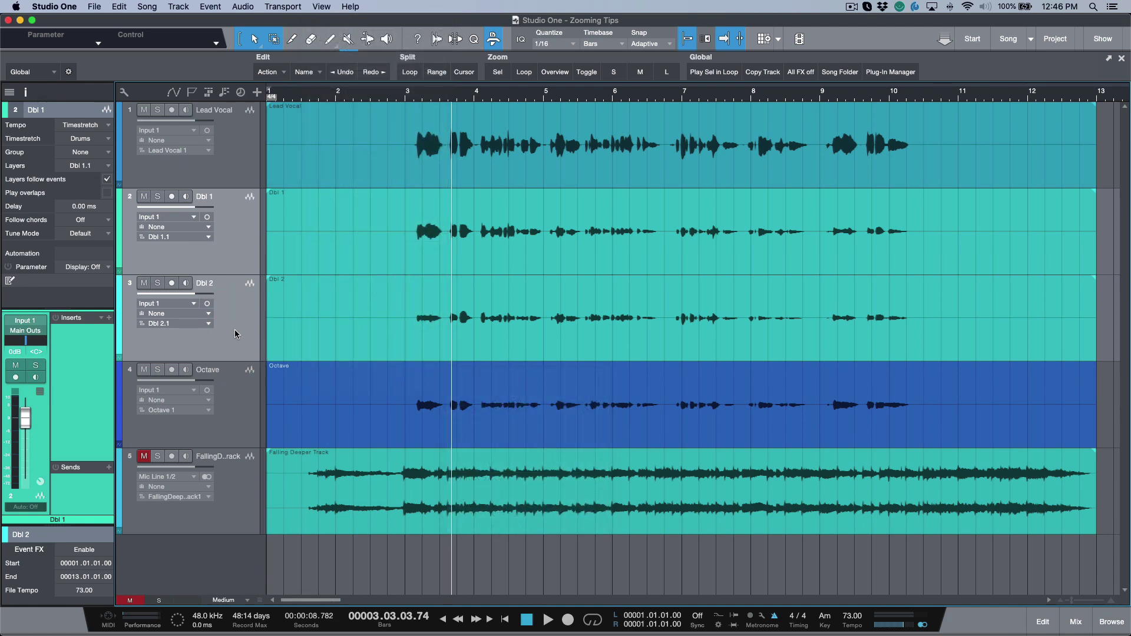